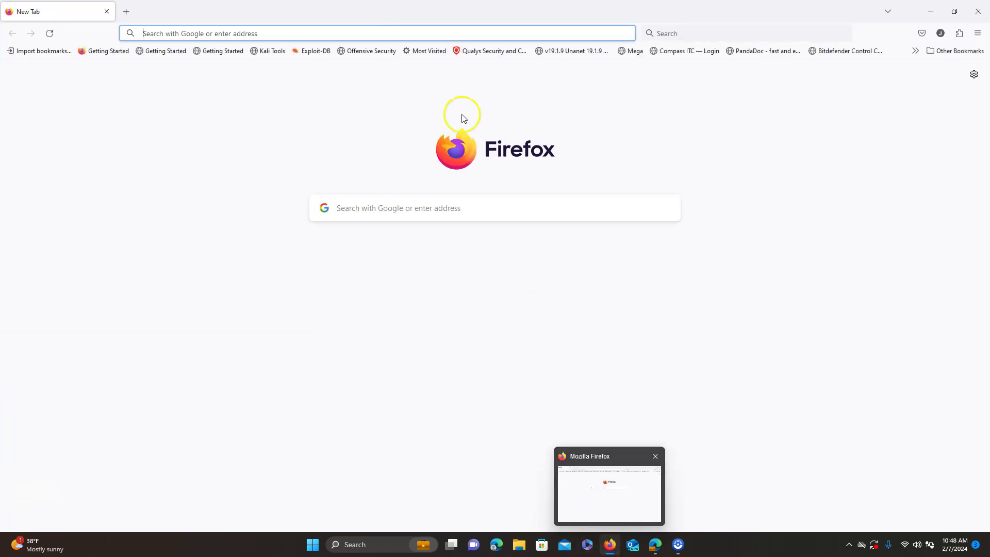
Step: Search Google for 'mxtoolbox' and open the MxToolbox: MX Lookup Tool result
left_click(349, 29)
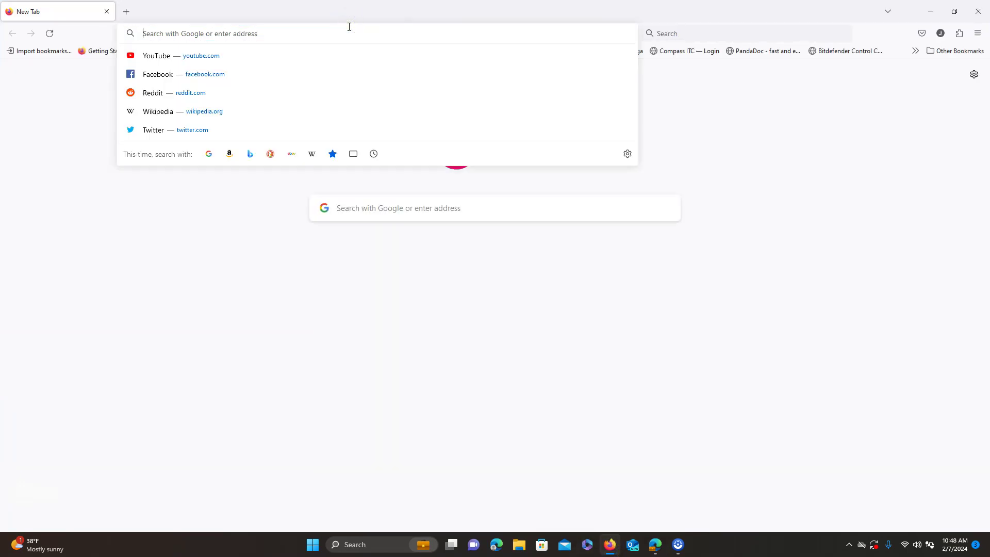
type("m")
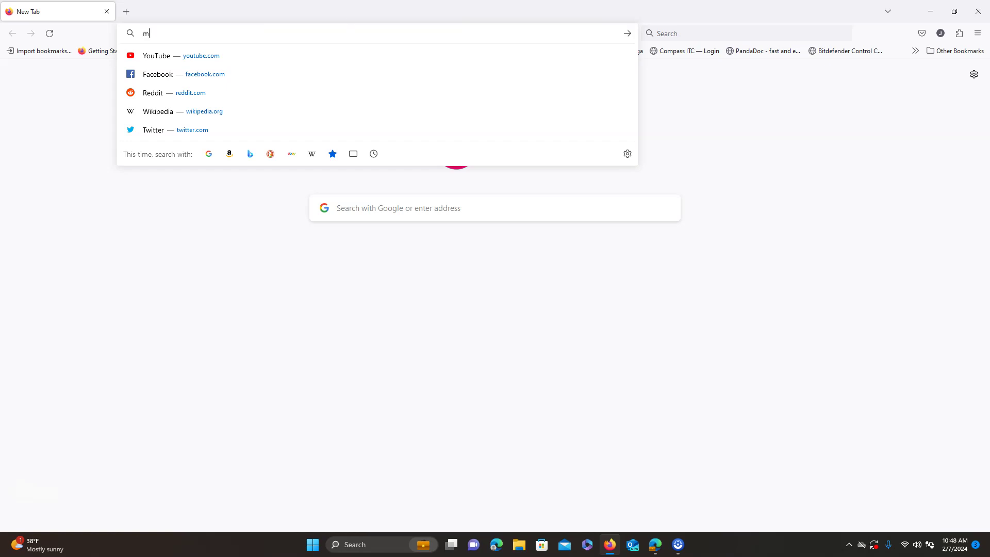
type("xt")
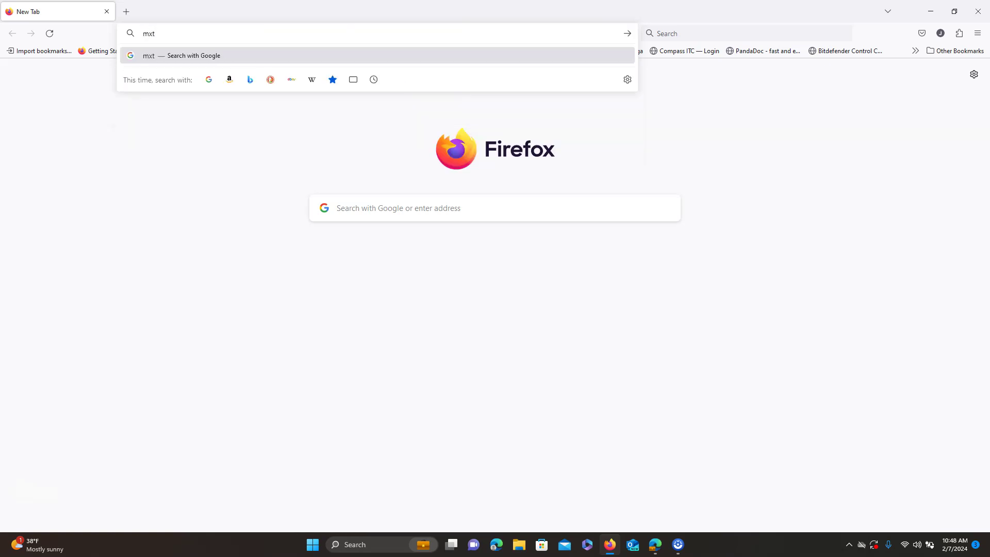
type("oolbox")
key("Return")
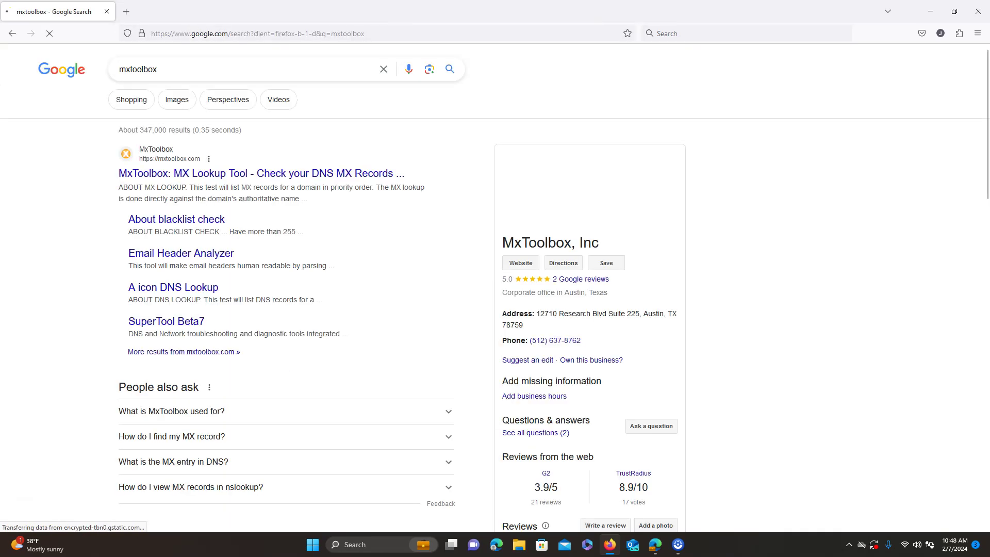
left_click(299, 170)
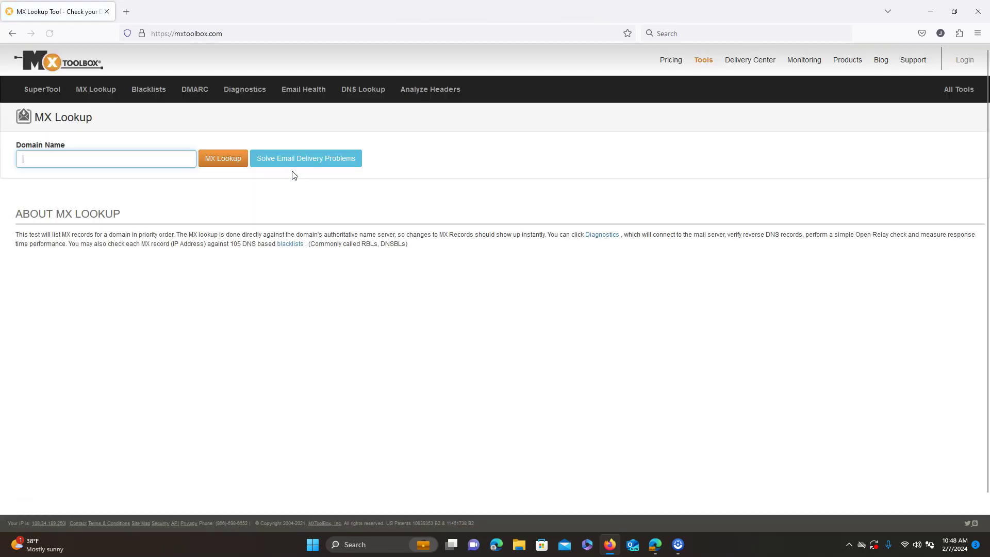
Step: Run an MxToolbox MX lookup for the domain compasscyberguard.com
left_click(133, 161)
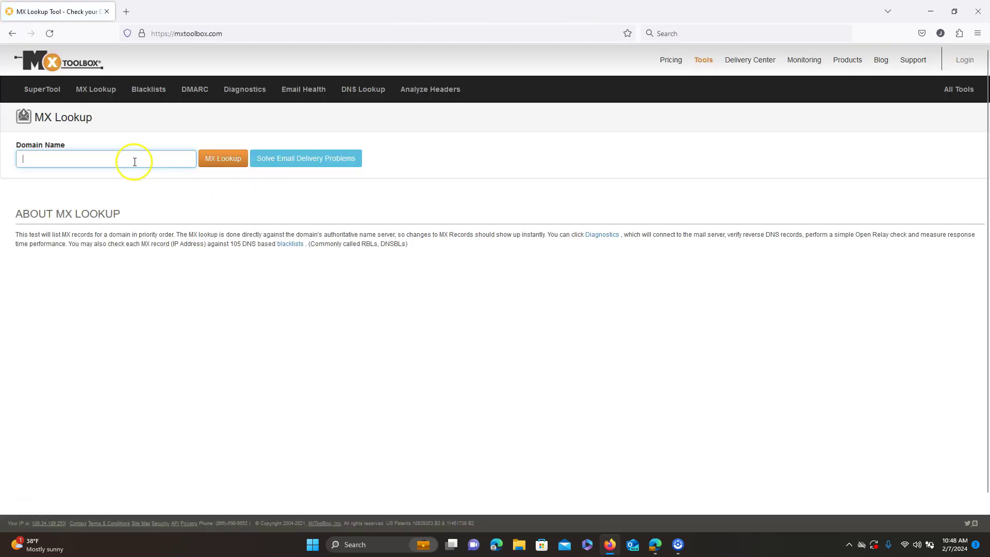
left_click(177, 159)
type("compasscyber")
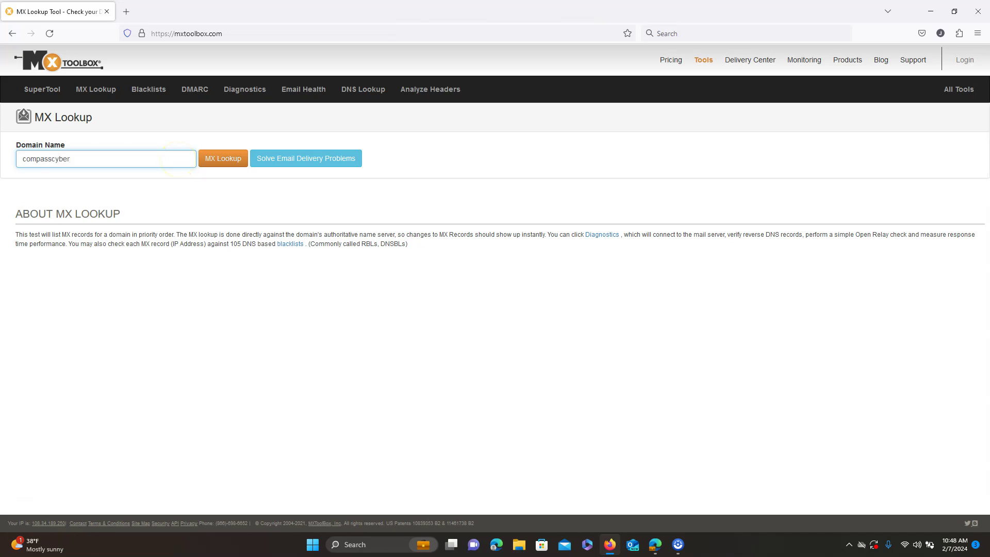
type("guard.com")
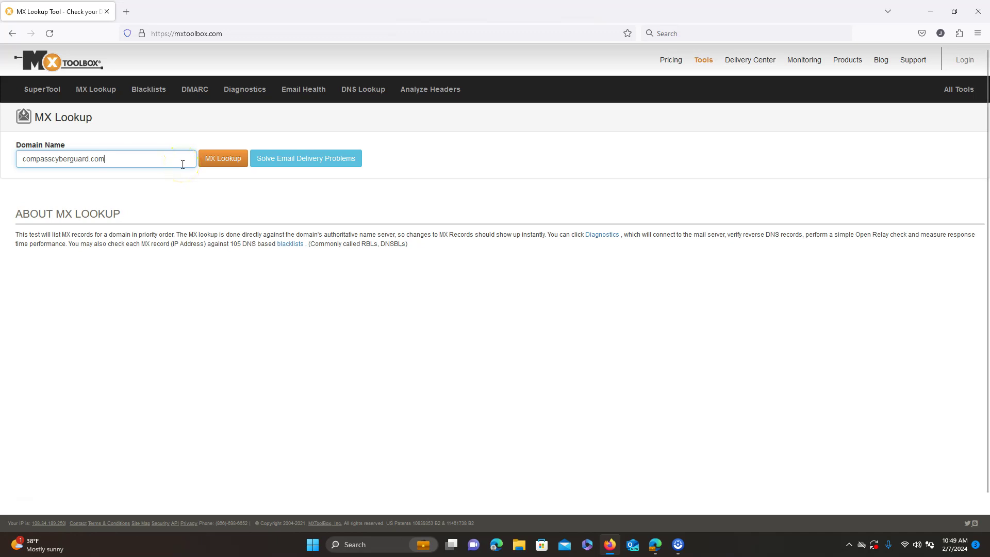
left_click(223, 161)
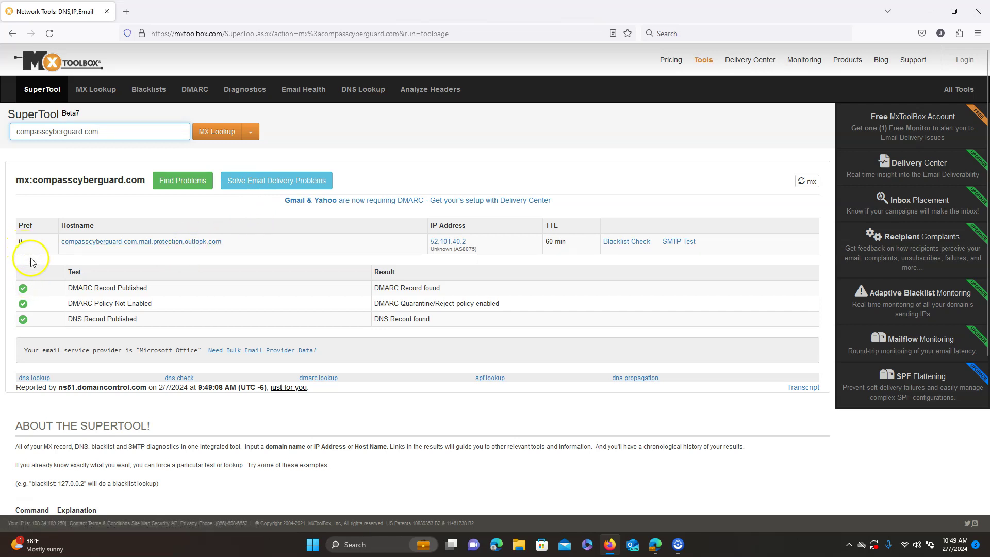
double_click(107, 288)
double_click(113, 304)
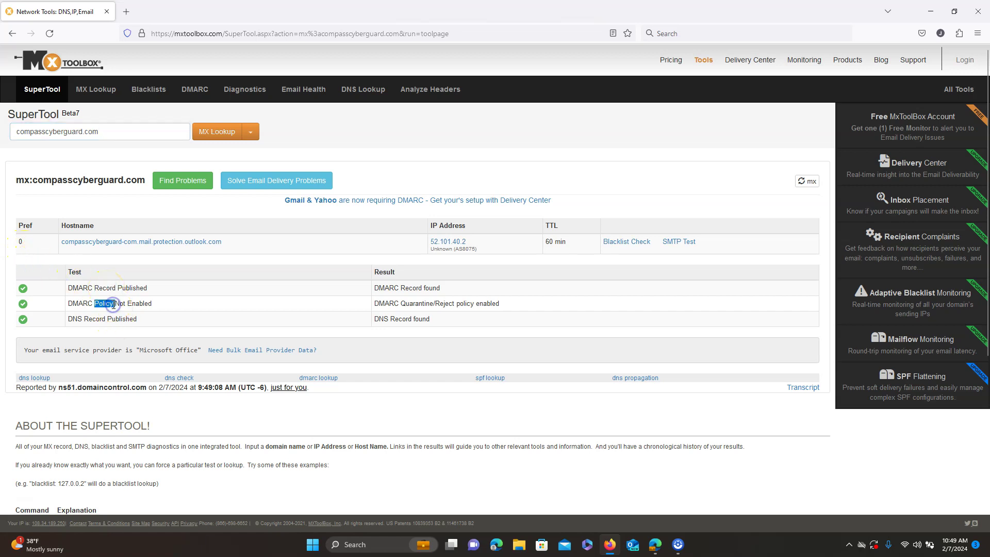
double_click(116, 320)
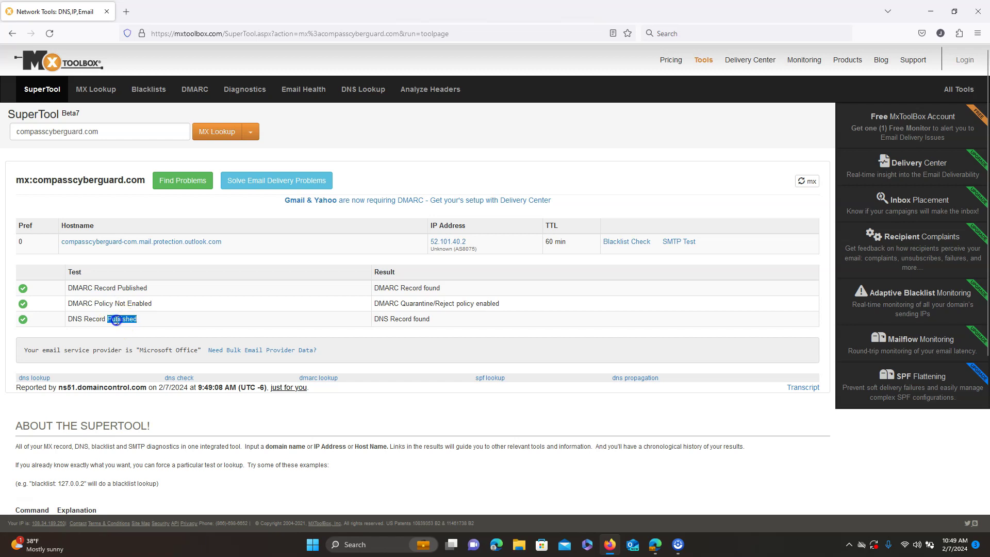
left_click(118, 320)
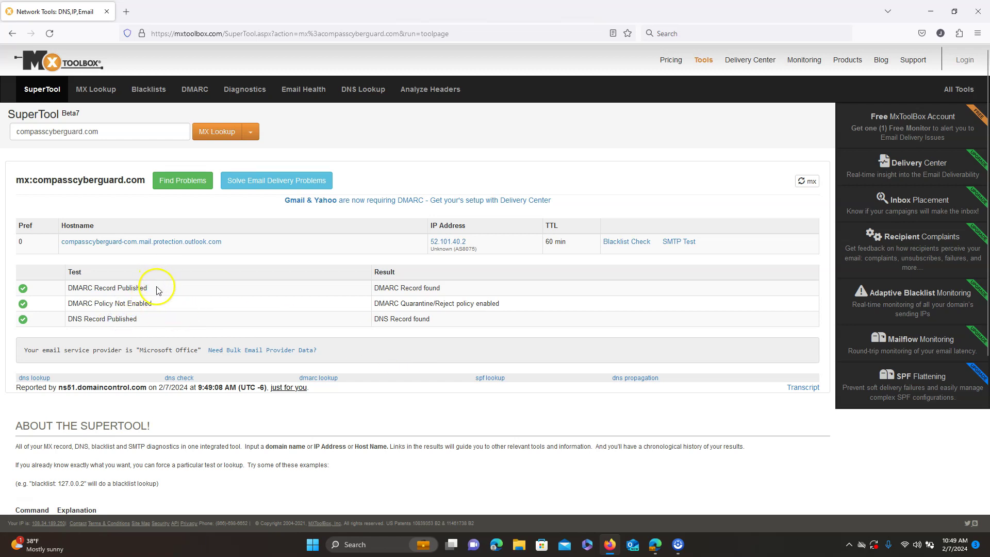
triple_click(411, 287)
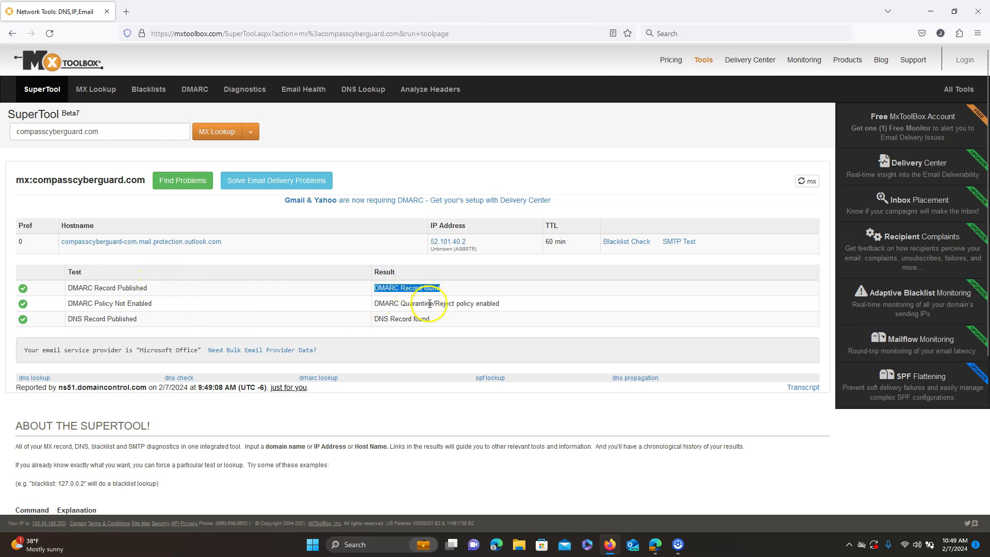
triple_click(429, 304)
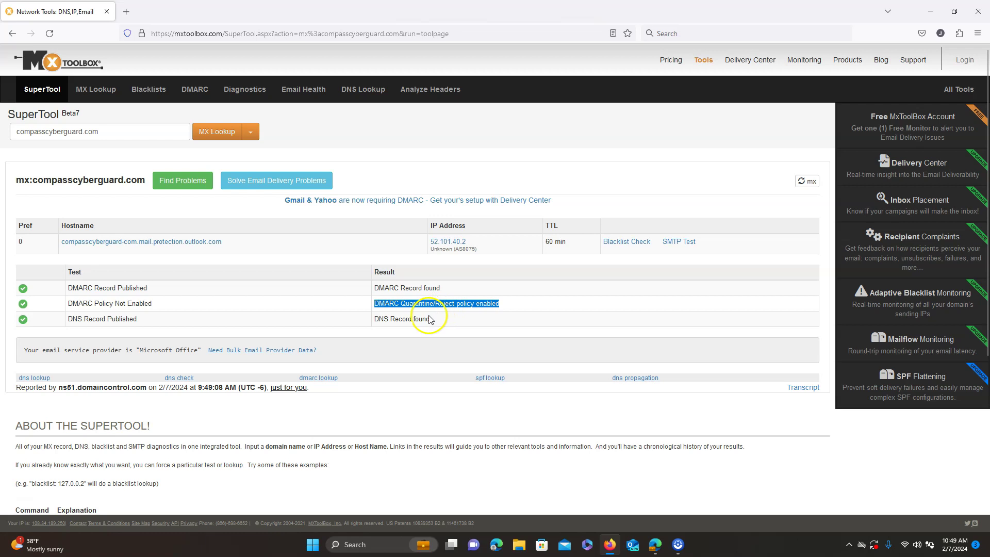
triple_click(427, 319)
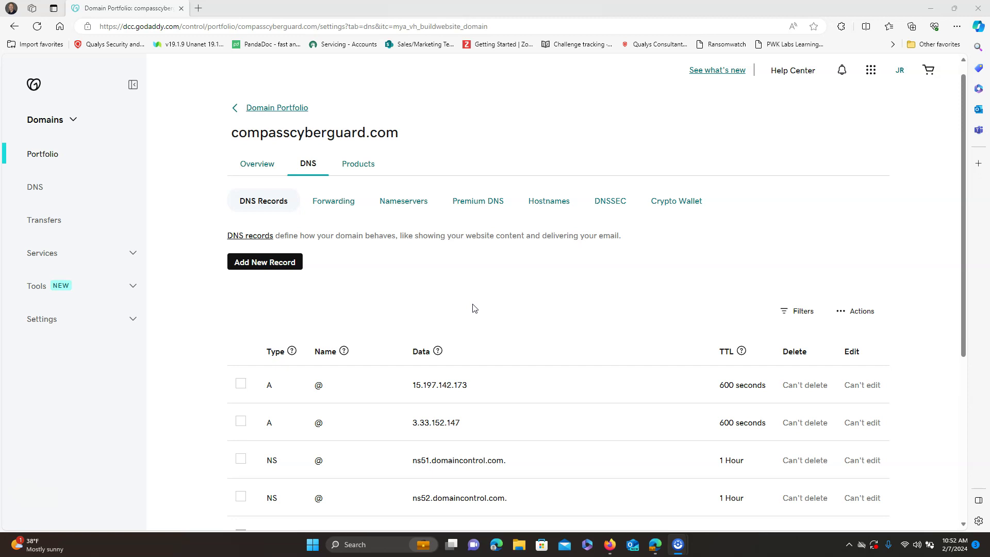
Step: Scroll down GoDaddy's DNS records to the autodiscover and lyncdiscover CNAME entries
scroll(476, 305, "down", 3)
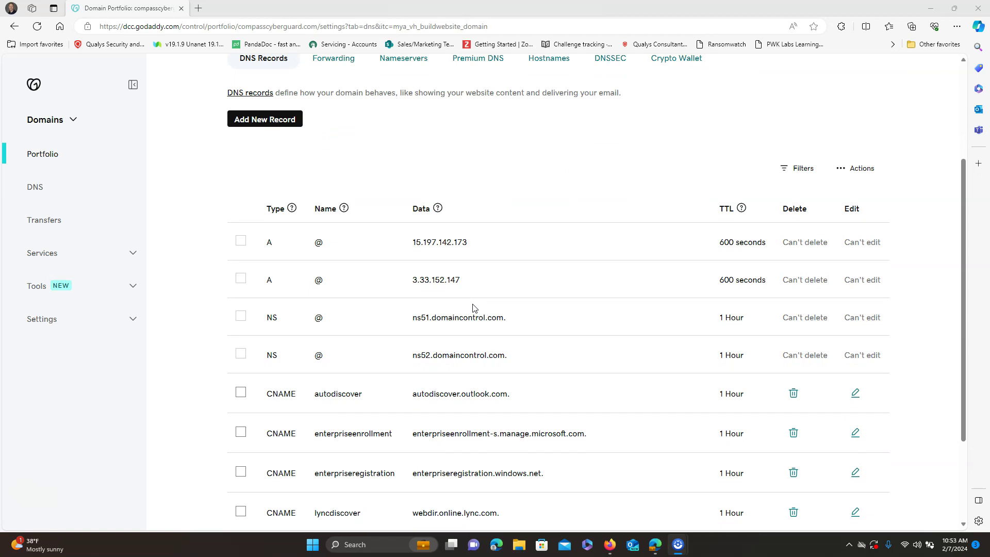
Step: Show page 2 of the DNS records and scroll to the SPF and _dmarc TXT records
scroll(474, 308, "down", 2)
scroll(474, 308, "down", 1)
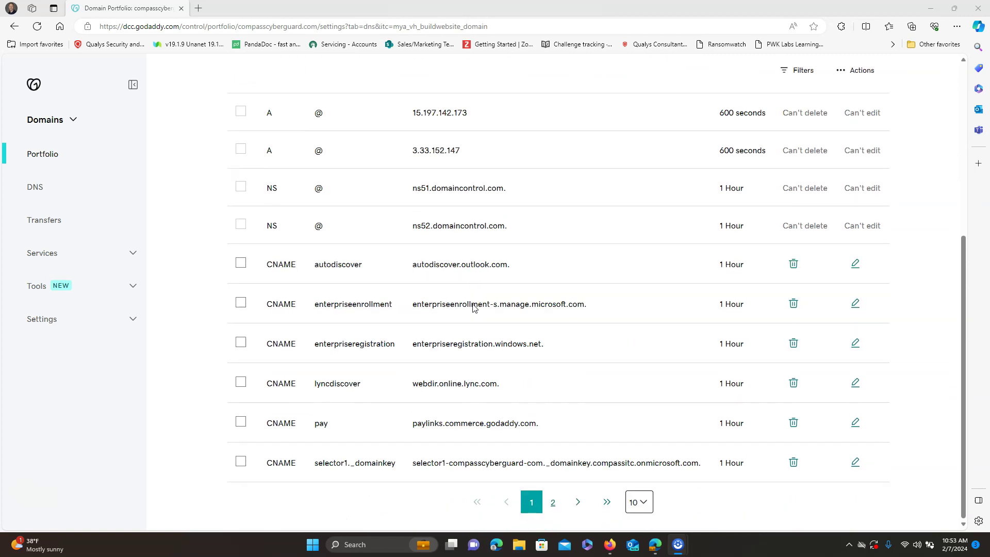
left_click(554, 503)
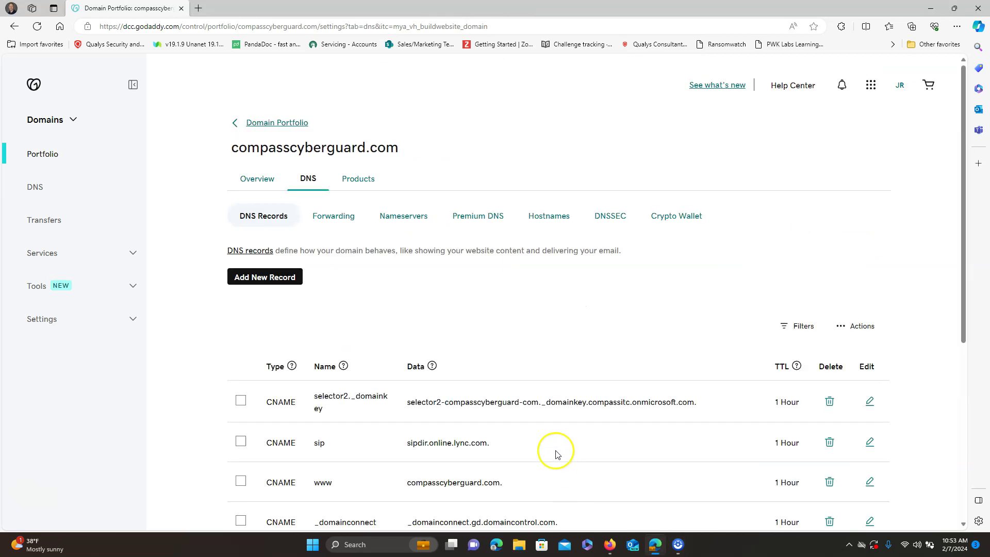
scroll(556, 451, "down", 1)
scroll(556, 451, "down", 2)
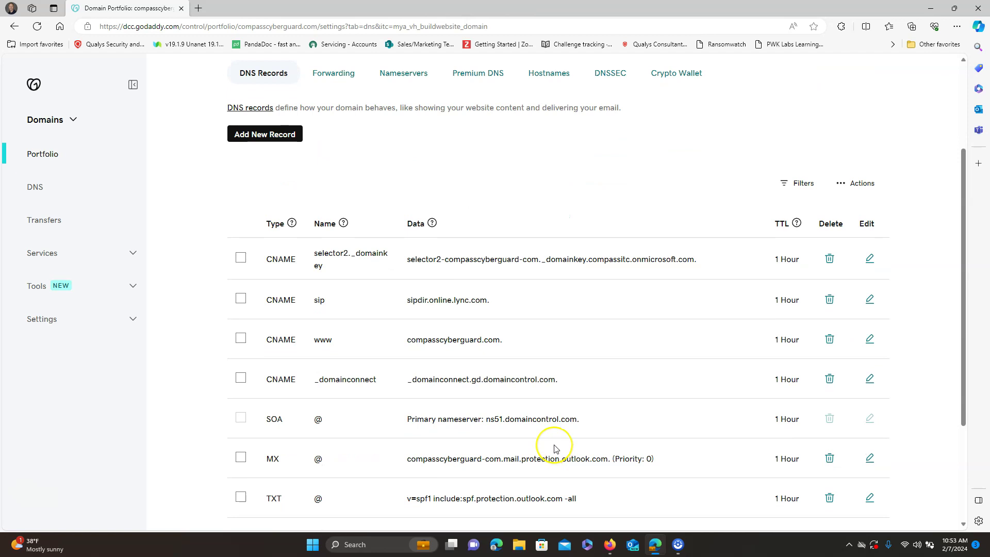
left_click(562, 422)
scroll(563, 422, "down", 1)
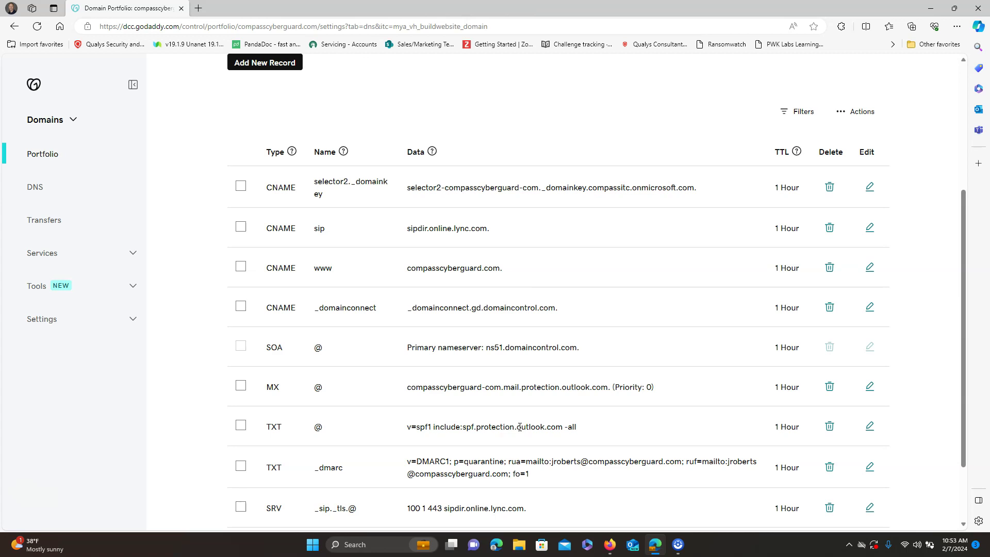
left_click(520, 427)
scroll(485, 413, "down", 2)
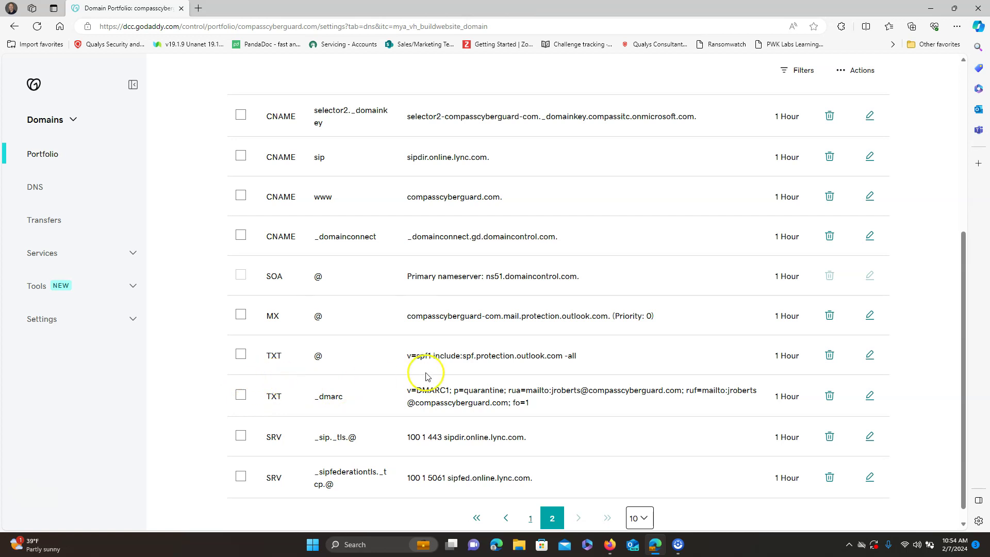
Step: Return to page 1 of the DNS records, inspect the selector1._domainkey row, then scroll back up
scroll(426, 376, "up", 1)
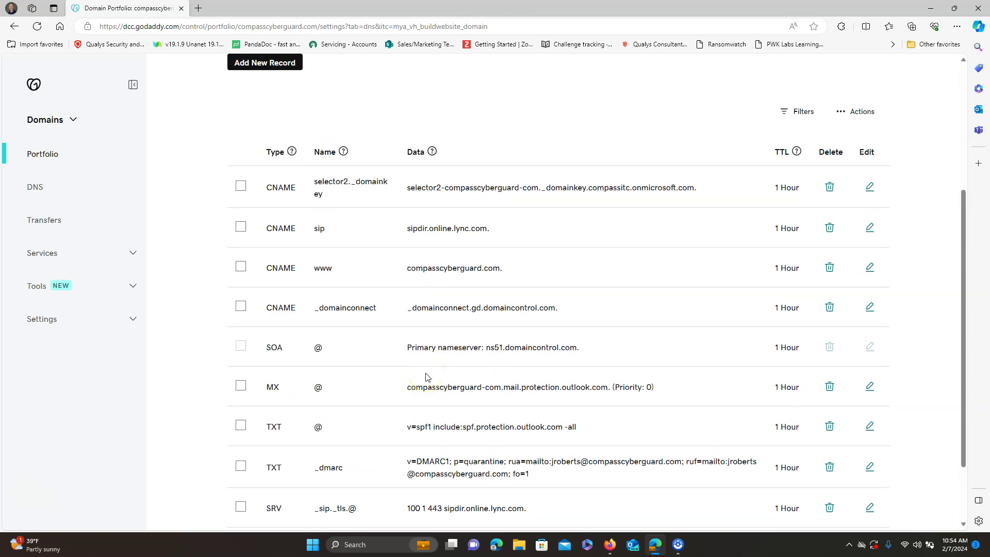
scroll(424, 379, "down", 1)
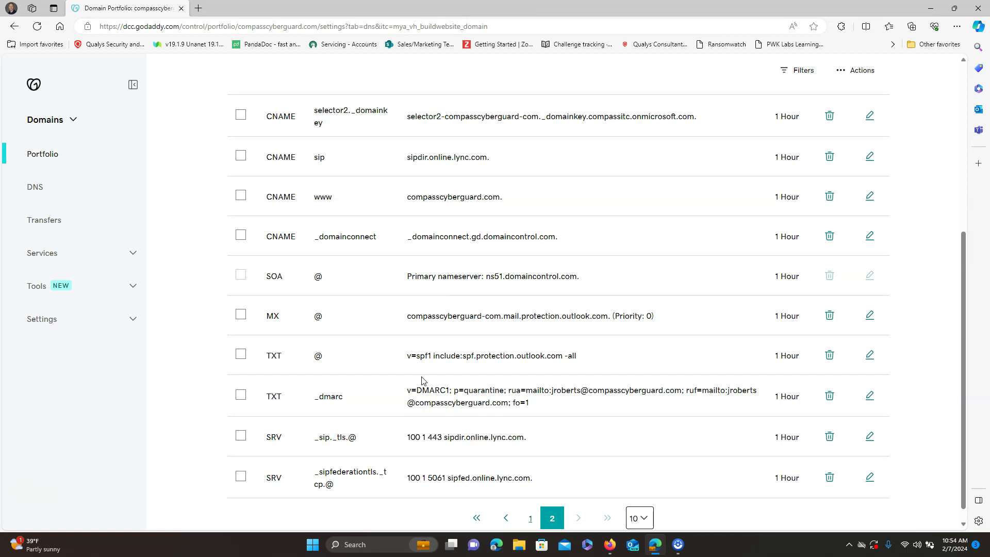
left_click(530, 522)
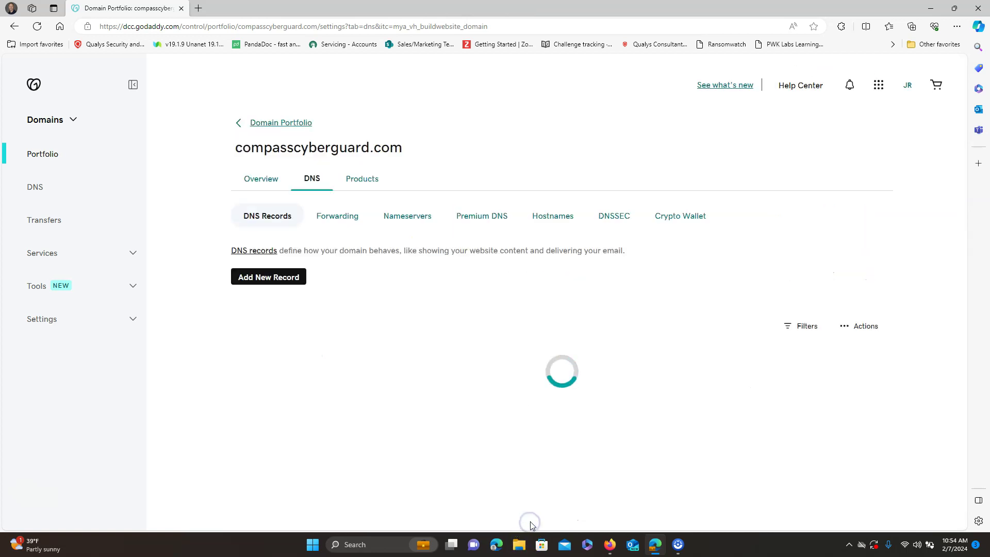
scroll(512, 452, "down", 2)
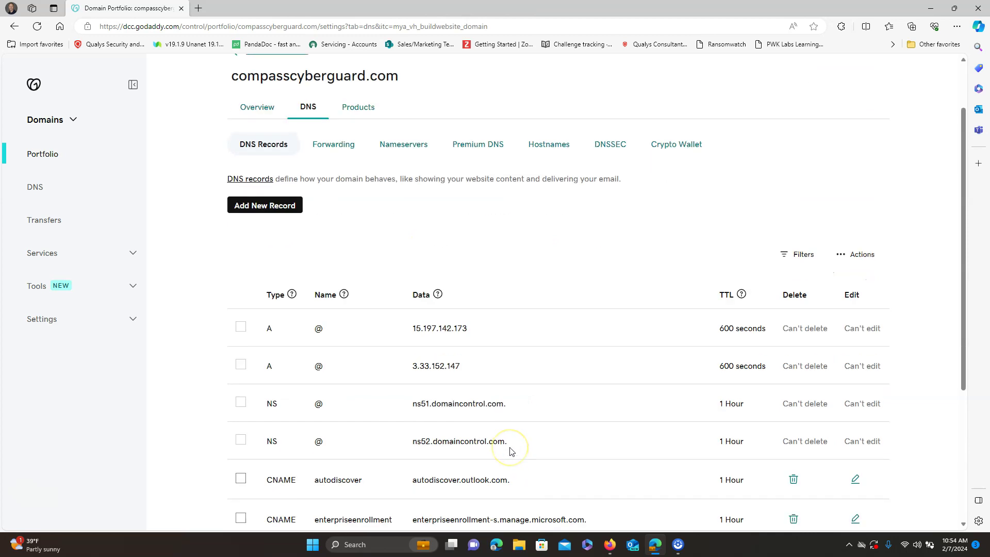
scroll(512, 452, "down", 2)
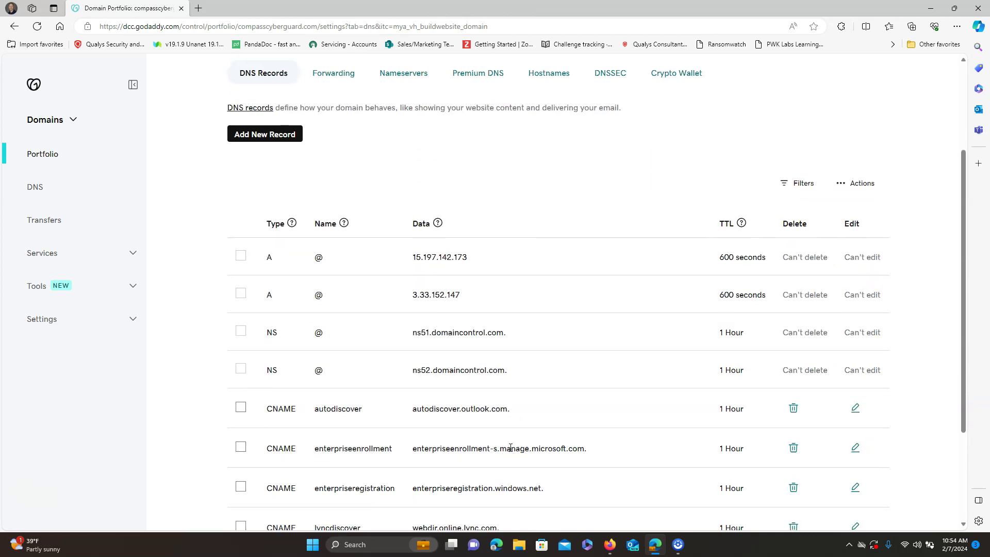
scroll(512, 452, "down", 2)
scroll(512, 452, "down", 2)
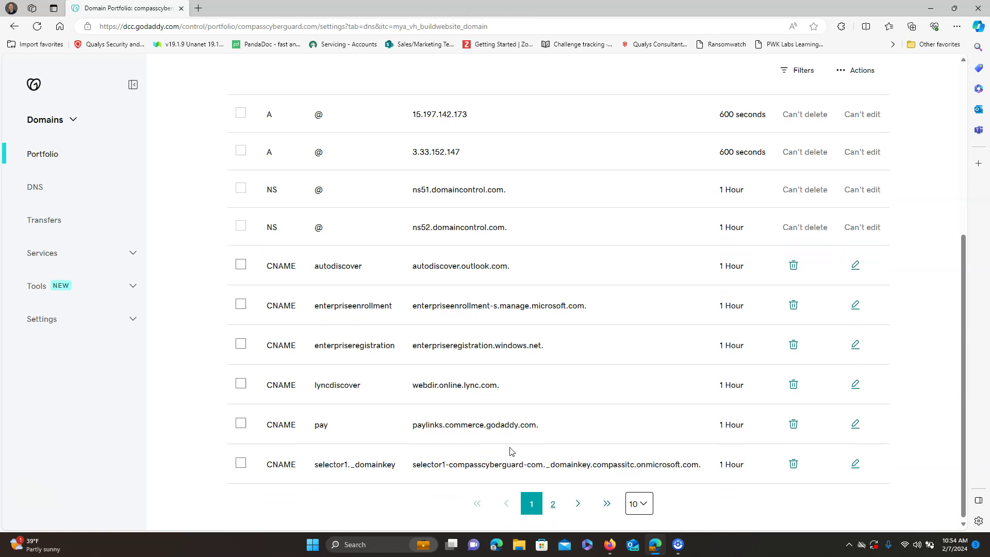
left_click(359, 469)
scroll(505, 429, "up", 4)
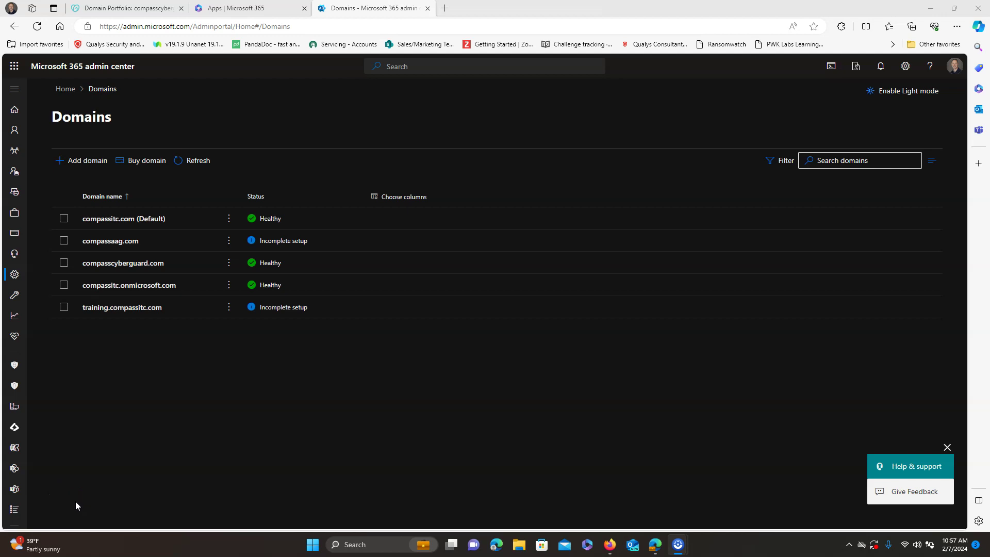
Step: Open Settings > Domains in the Microsoft 365 admin center
left_click(116, 524)
Step: Open the compasscyberguard.com domain details and view its DNS records tab
left_click(134, 535)
left_click(272, 415)
left_click(136, 264)
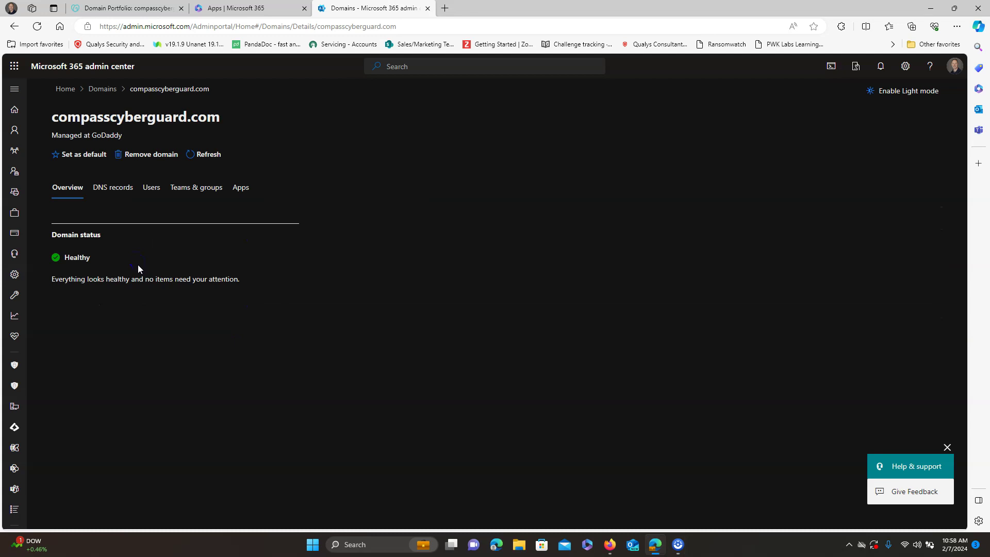
left_click(134, 279)
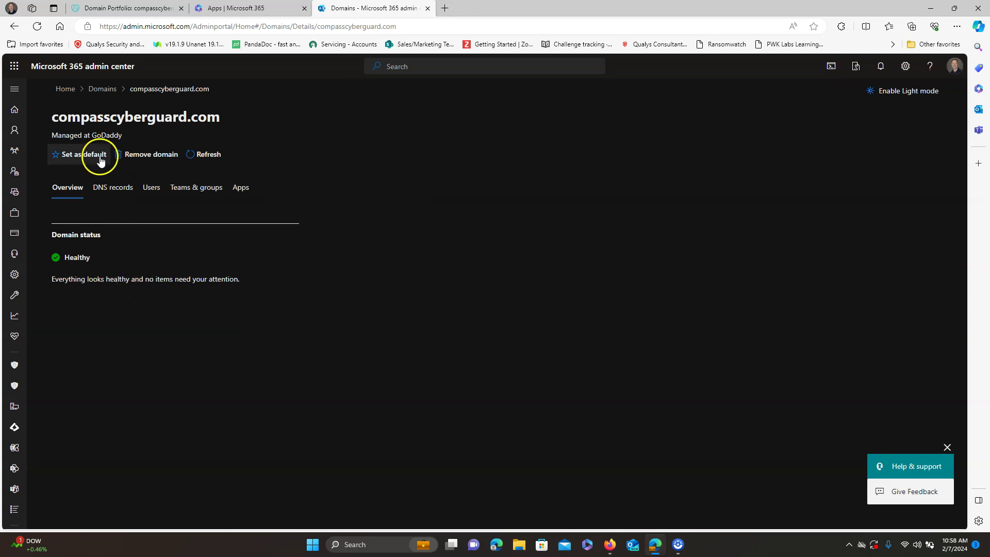
left_click(97, 135)
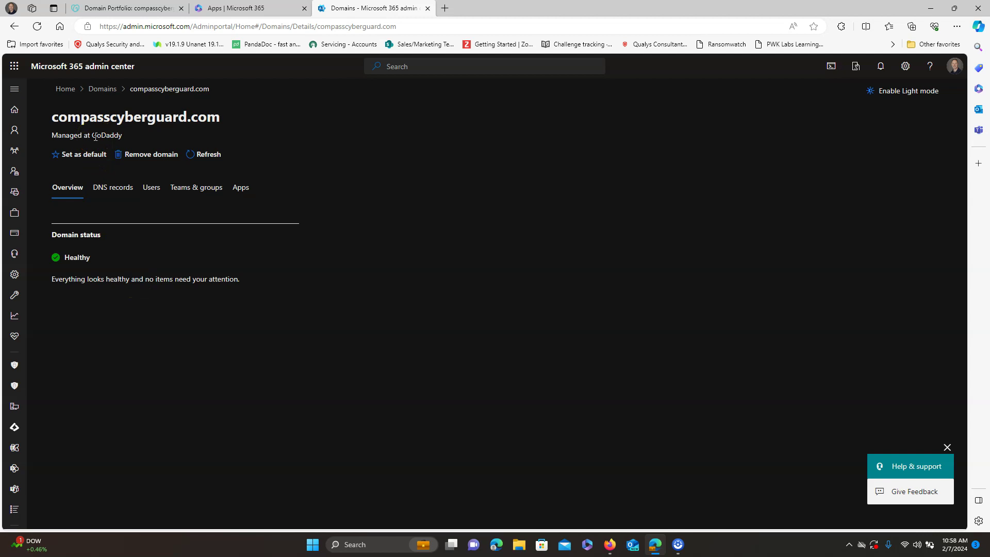
left_click(110, 194)
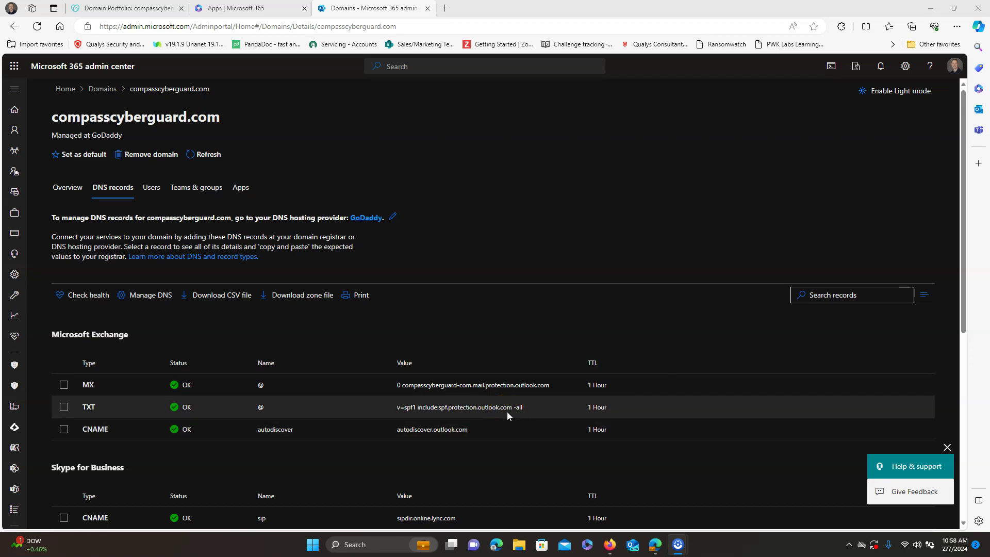
Step: In a new tab, load MxToolbox's DMARC Record Generator from the 'mxt' address suggestion
left_click(444, 8)
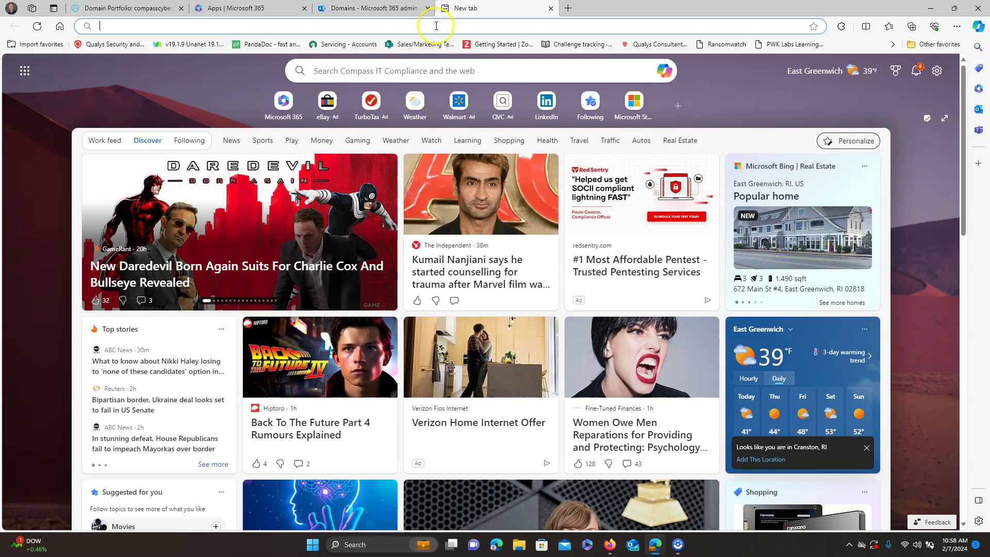
left_click(436, 25)
type("mxt")
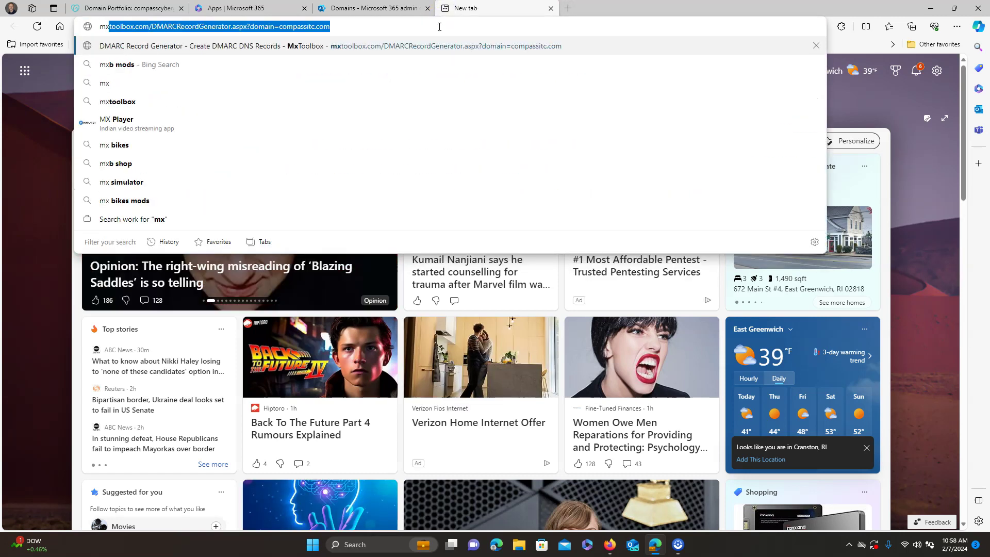
left_click(422, 48)
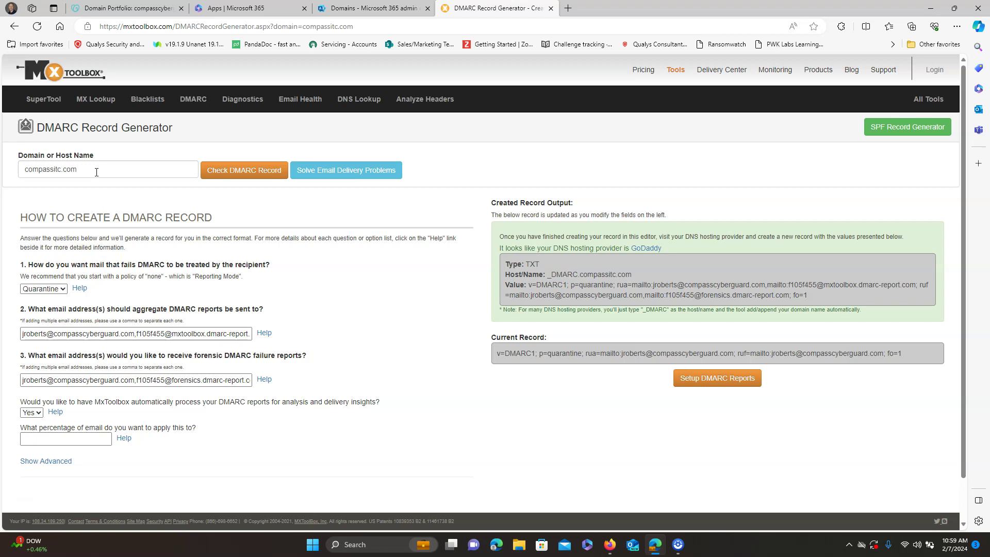
Step: Check compasscyberguard.com, replacing compassitc.com, in MxToolbox's SPF Record Generator
left_click(880, 133)
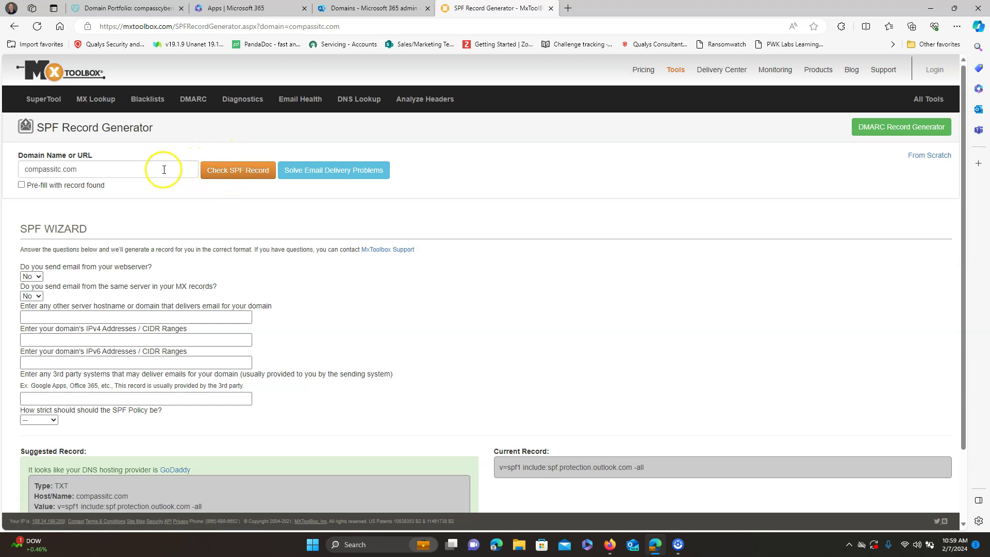
left_click_drag(100, 169, 2, 171)
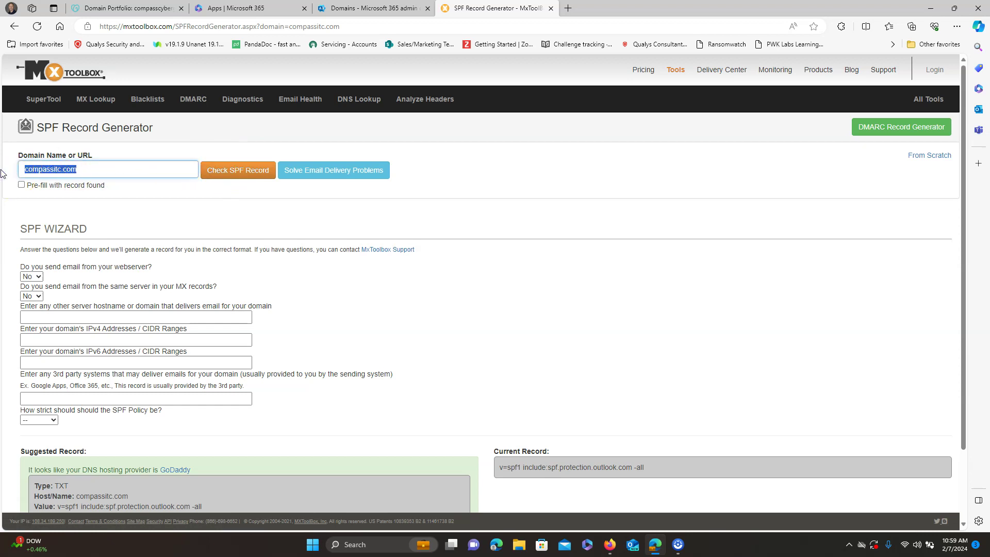
type("compass")
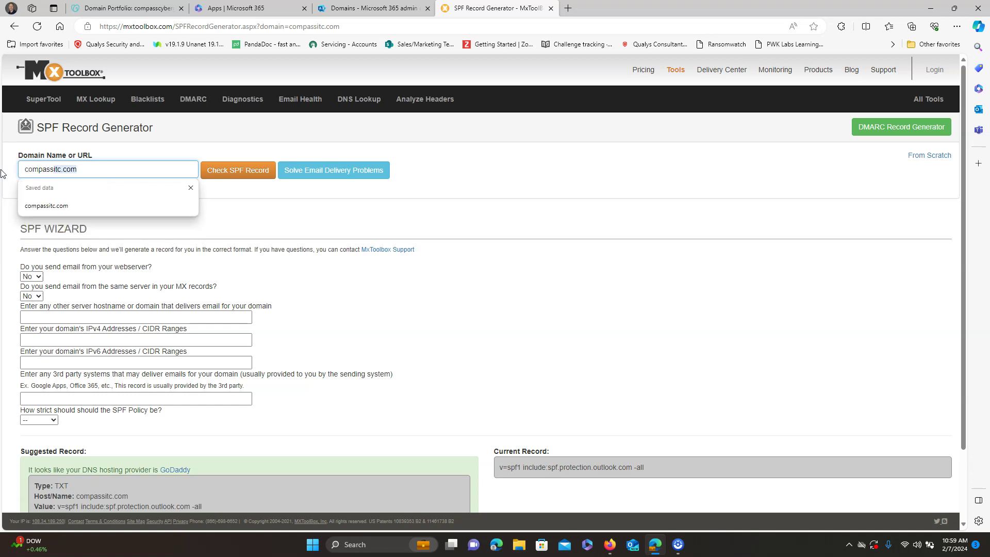
type("cybergua")
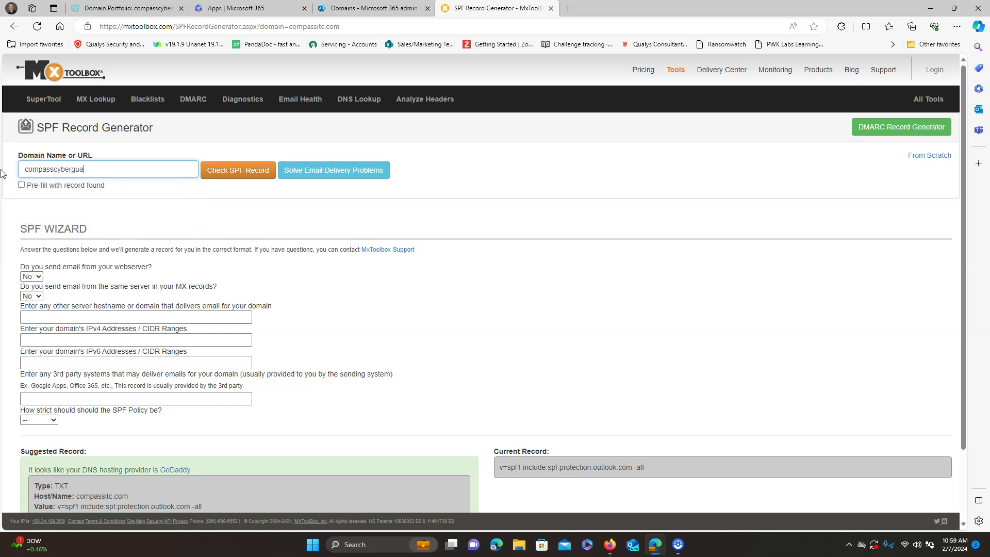
type("rd.com")
left_click(220, 172)
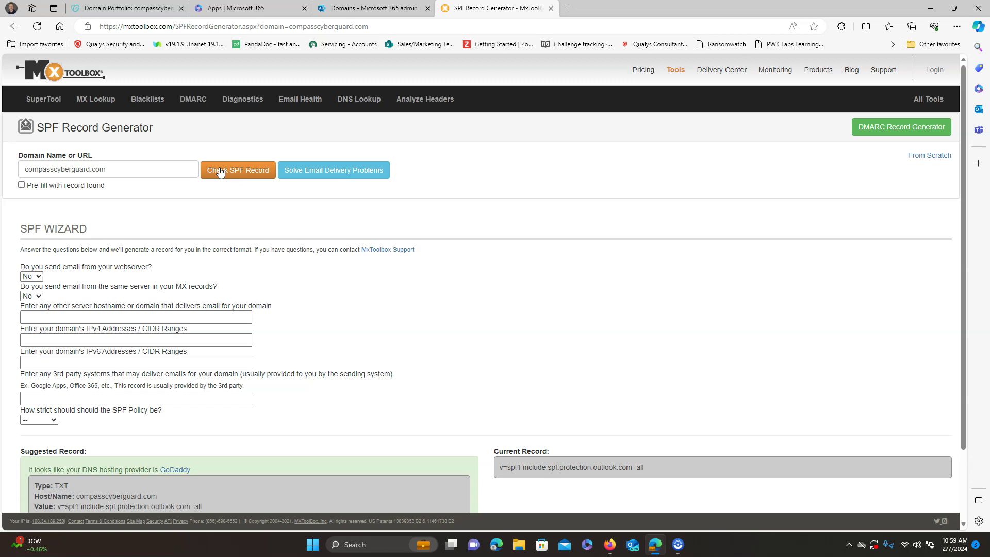
Step: Scroll to the suggested SPF TXT record and select its Value line
scroll(240, 232, "down", 1)
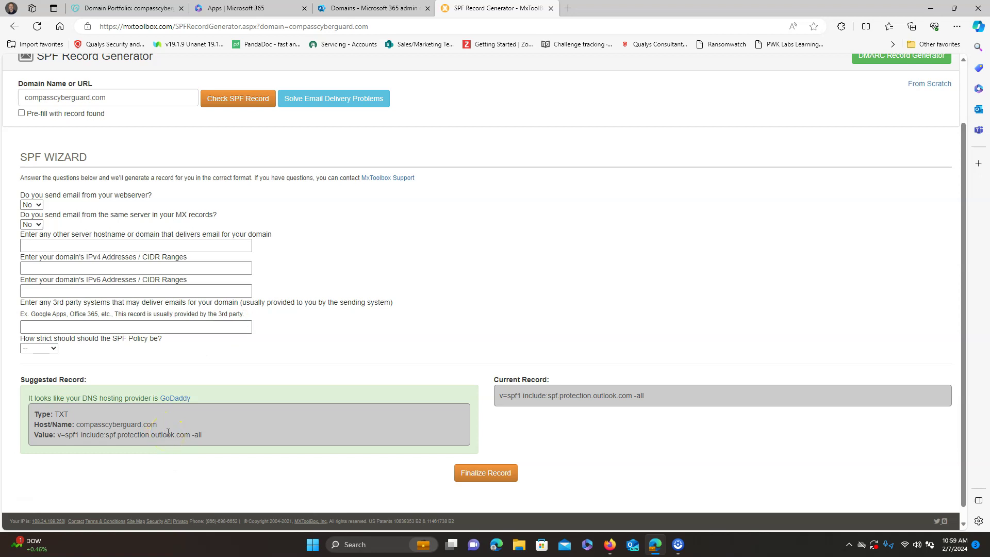
left_click(154, 435)
left_click(161, 438)
Step: Start a new TXT record in compasscyberguard.com's GoDaddy DNS records
left_click(96, 9)
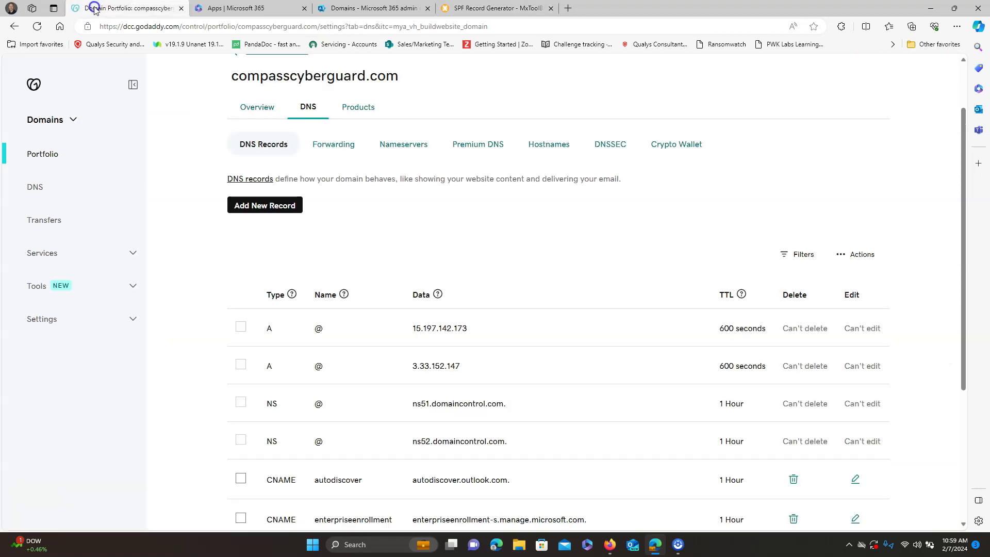
left_click(264, 205)
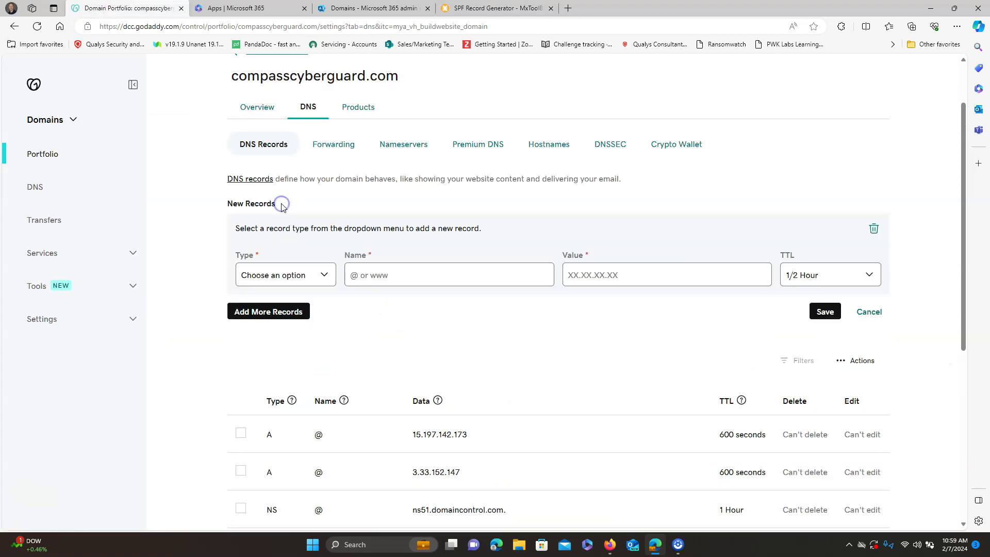
left_click(324, 274)
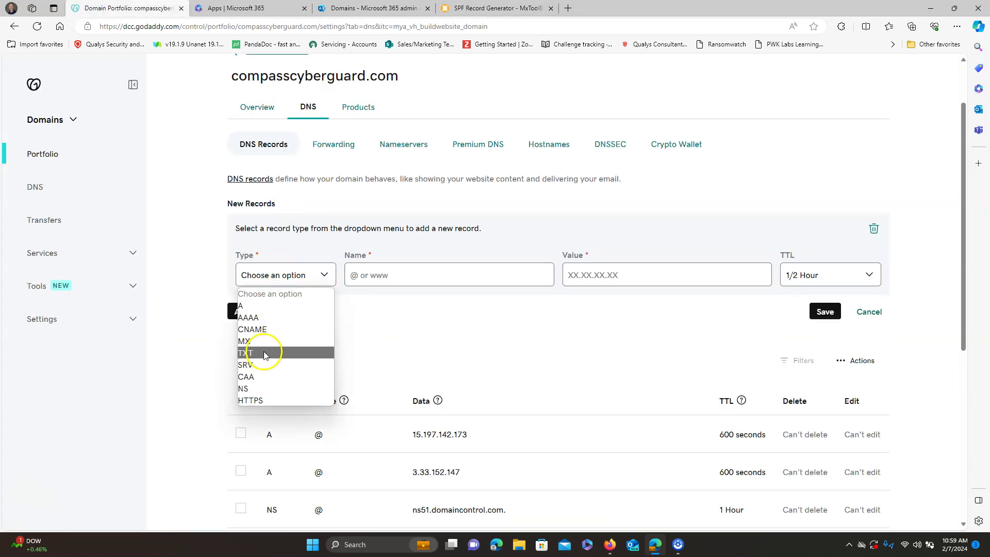
left_click(263, 352)
Step: Copy the suggested host name from MxToolbox and enter @ as the record's Name
left_click(490, 8)
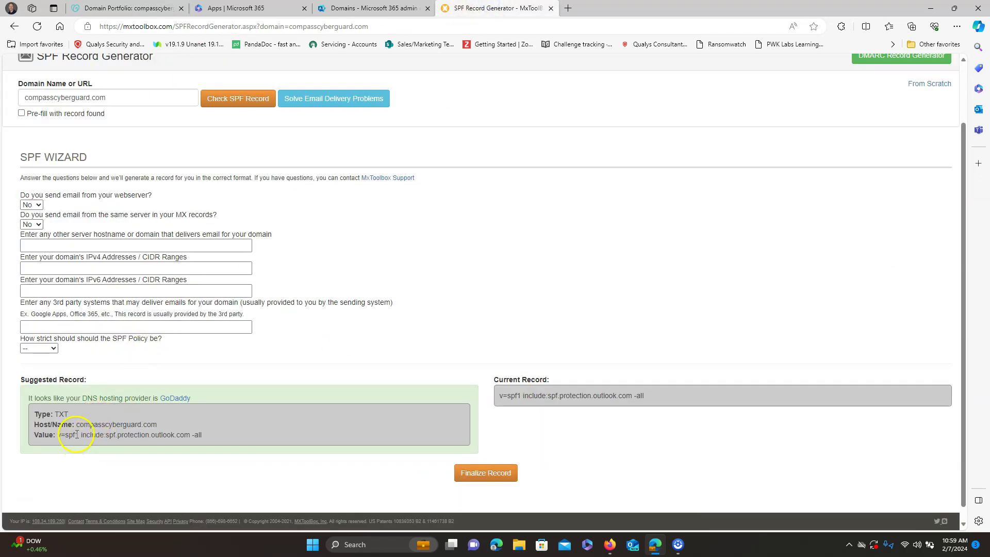
left_click_drag(77, 424, 157, 425)
key("ctrl+c")
left_click(126, 8)
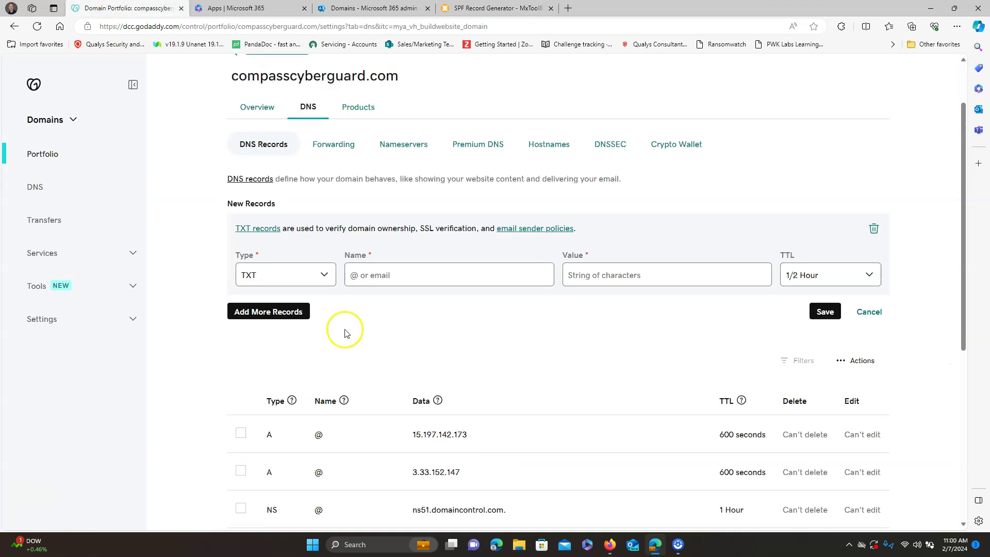
left_click(363, 276)
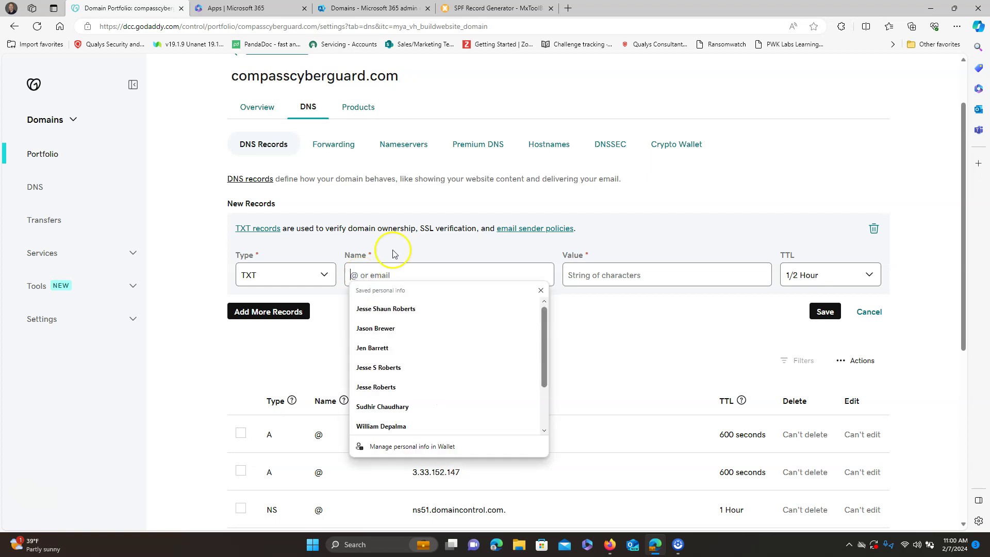
left_click(373, 273)
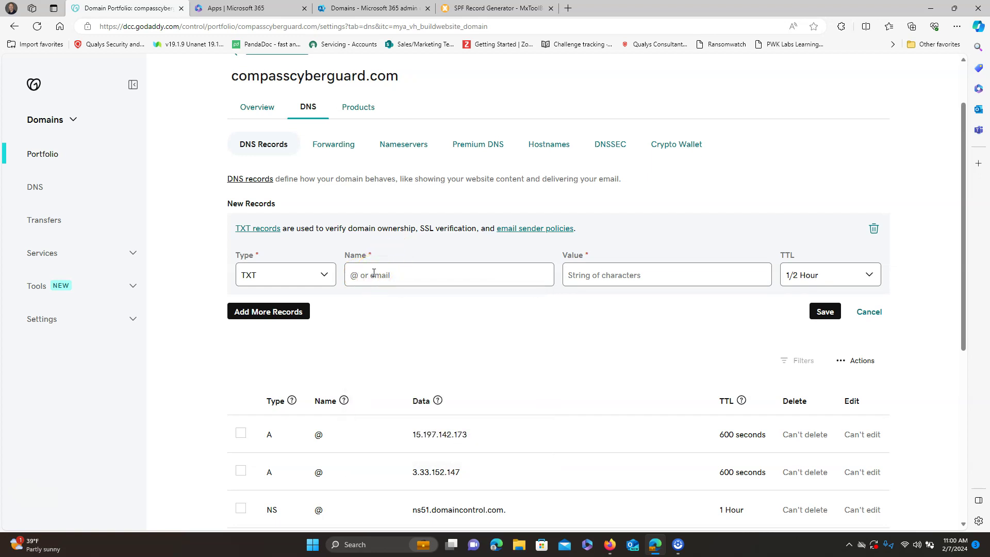
left_click(374, 273)
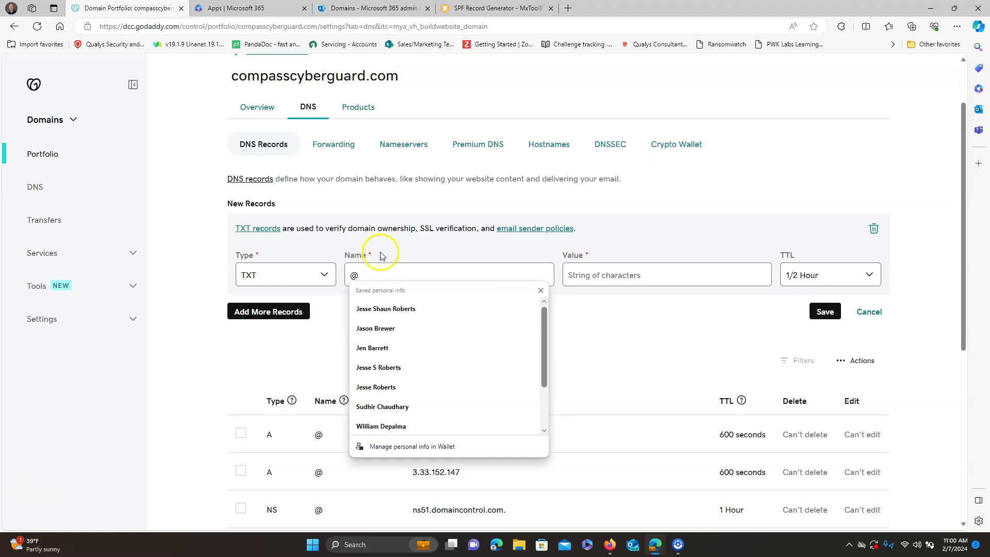
type("@")
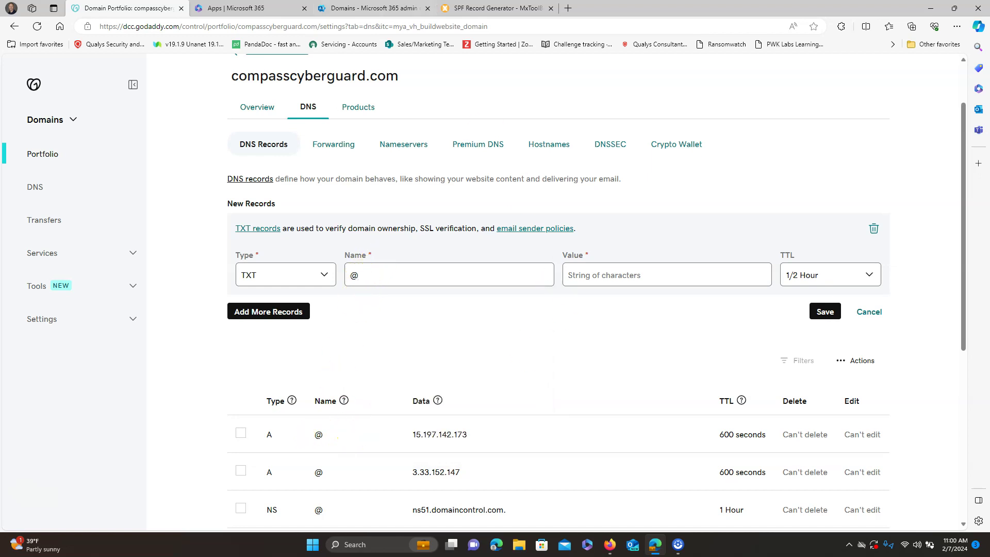
Step: Paste the SPF value v=spf1 include:spf.protection.outlook.com -all into the record's Value
left_click(480, 7)
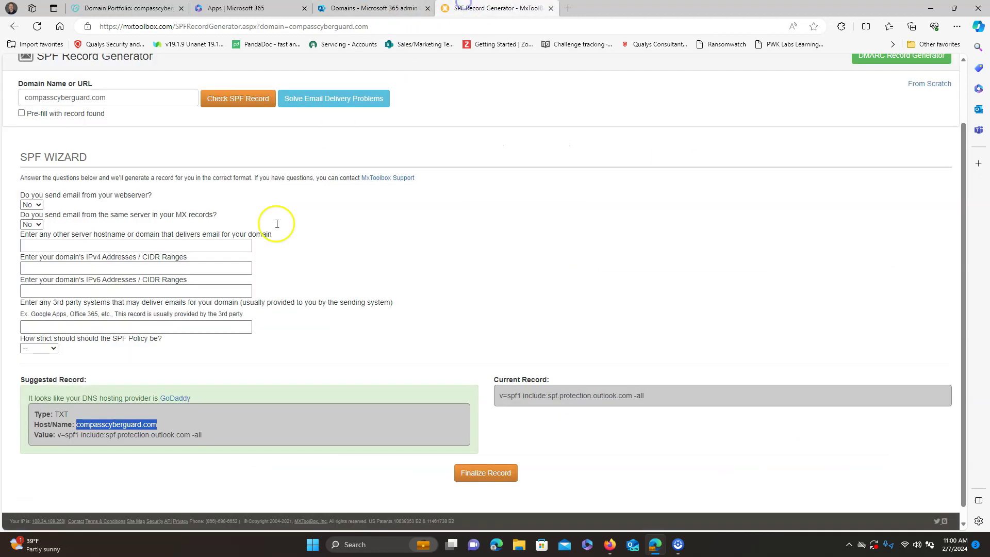
triple_click(134, 435)
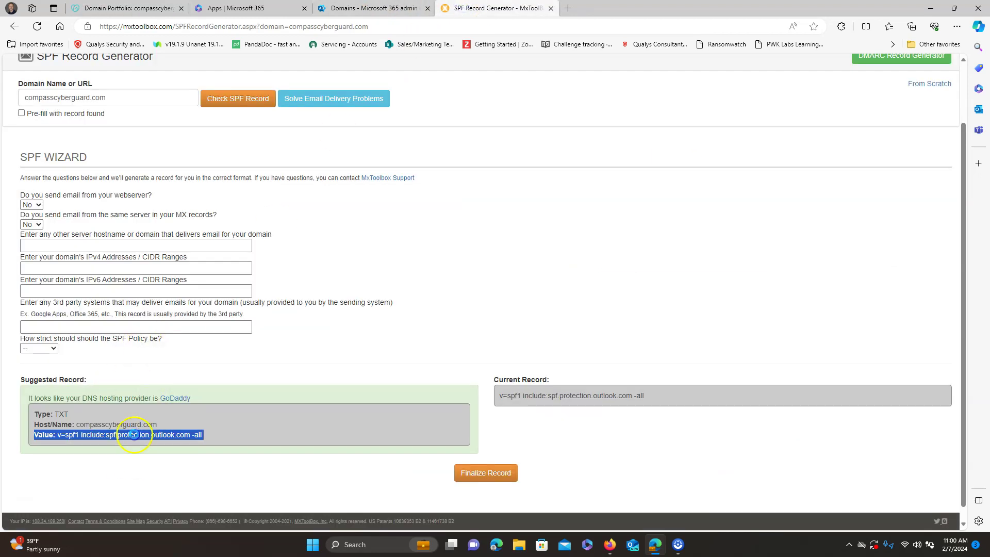
left_click(221, 434)
triple_click(159, 433)
left_click_drag(202, 435, 58, 437)
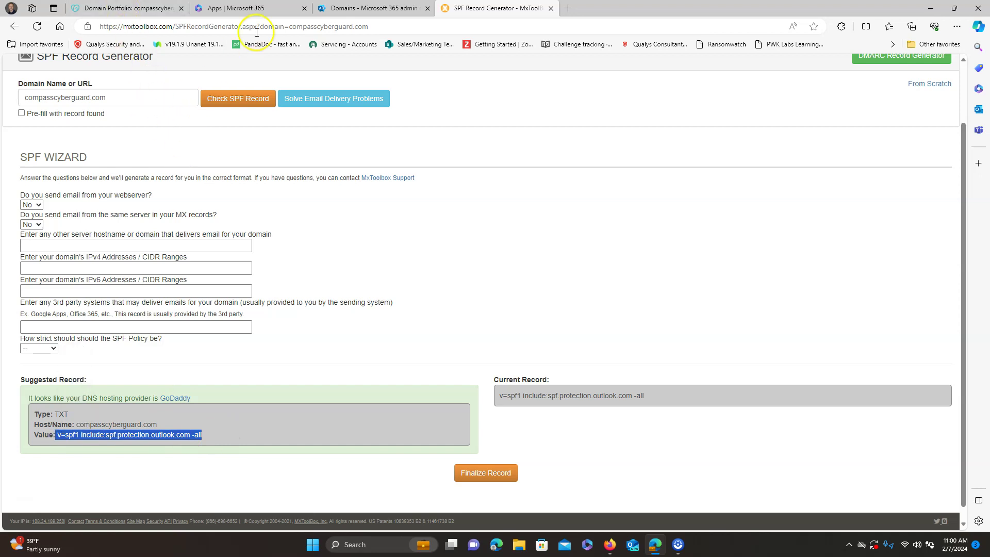
left_click(157, 14)
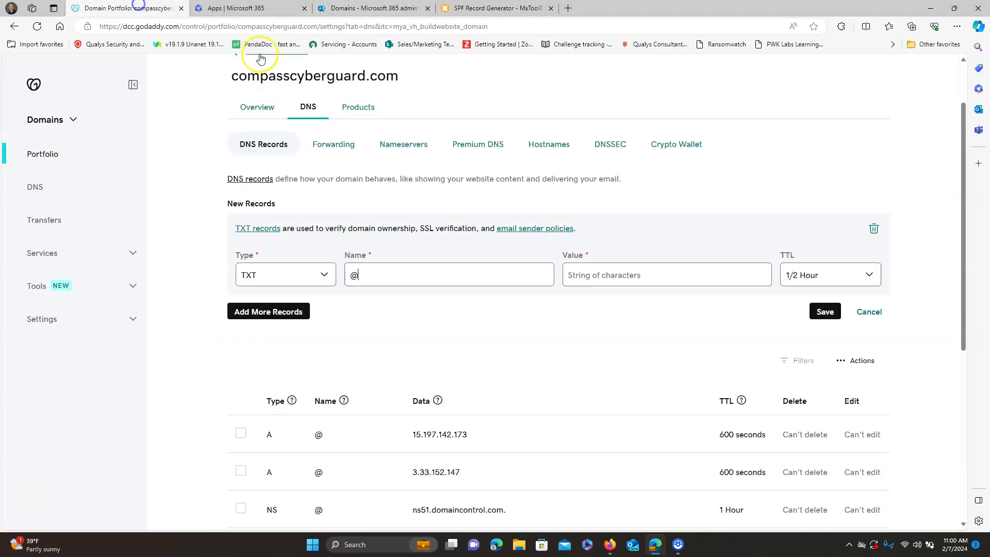
left_click(583, 274)
key("ctrl+v")
left_click(690, 198)
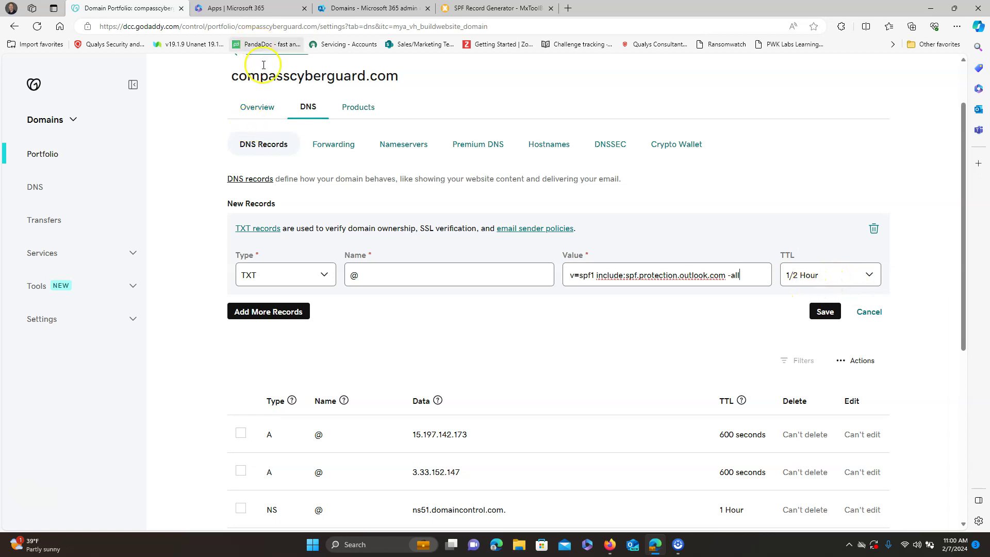
Step: Open MxToolbox's DMARC Record Generator for compasscyberguard.com
left_click(526, 9)
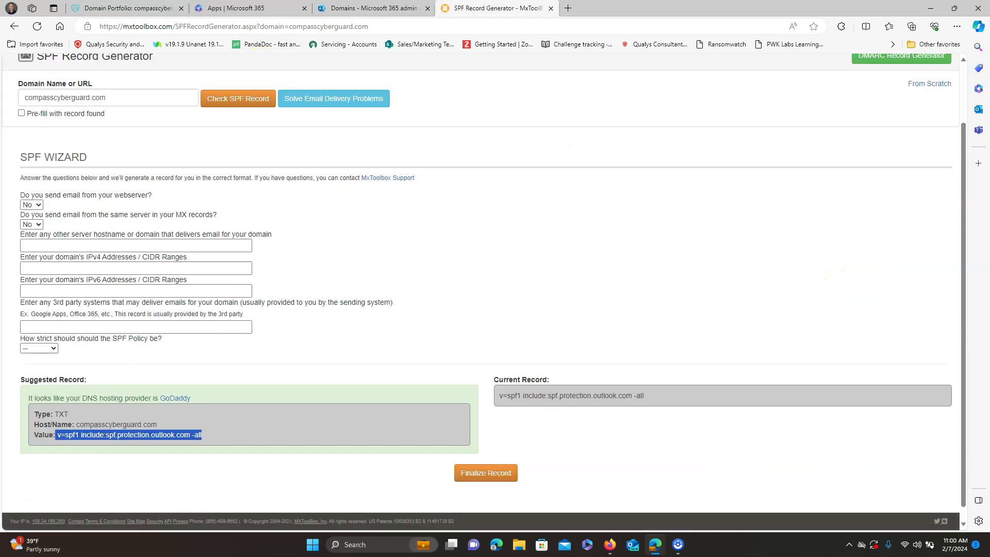
scroll(650, 152, "up", 2)
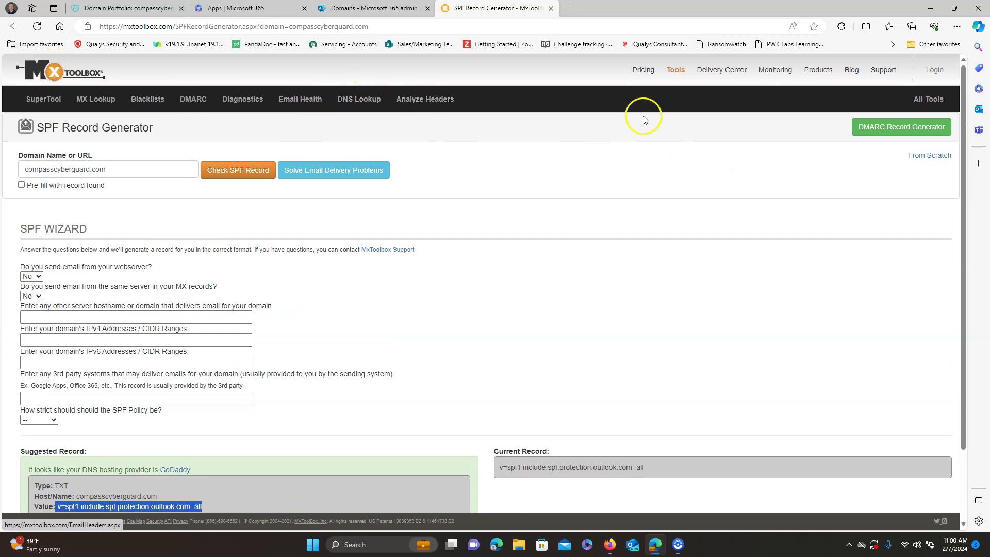
left_click(900, 126)
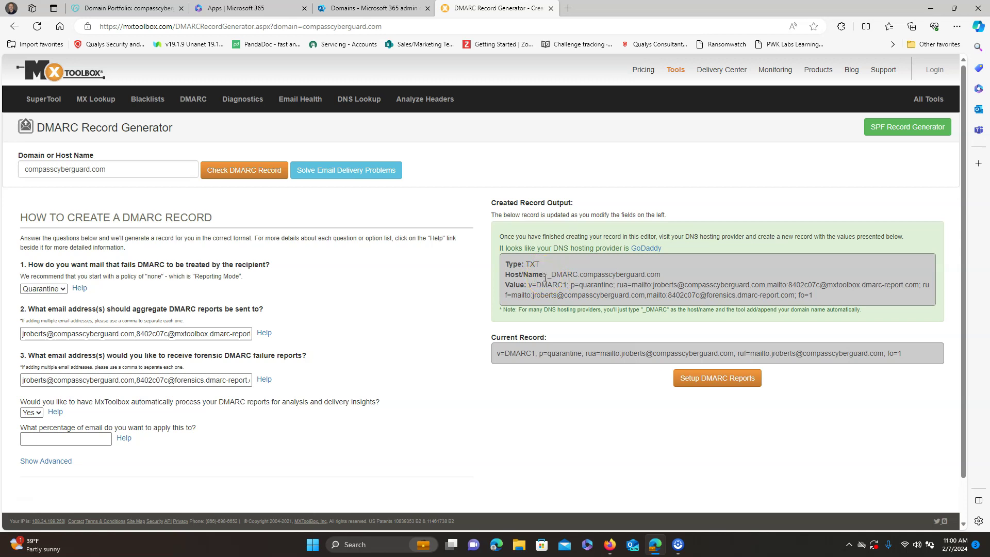
scroll(545, 278, "down", 1)
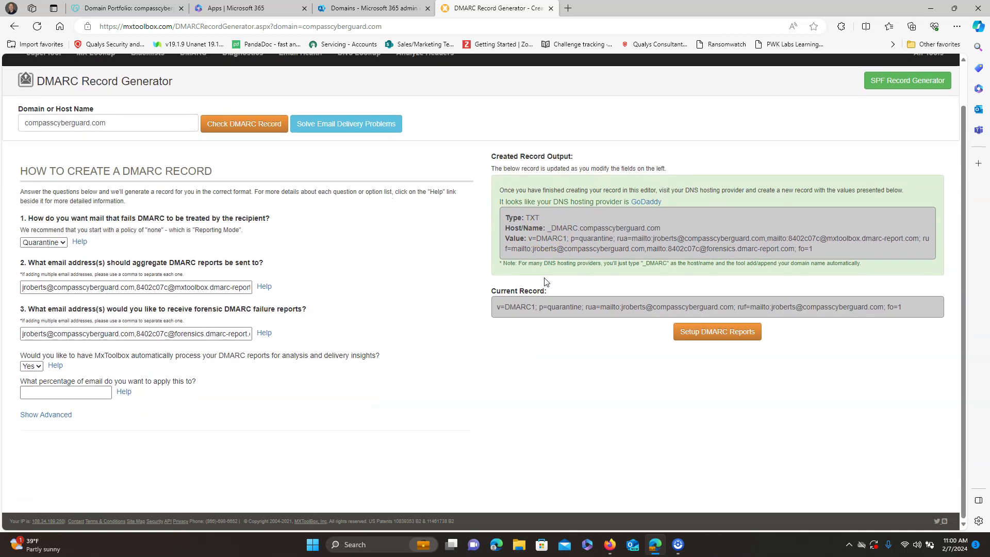
Step: Highlight the quarantine policy, TXT type, report address and _DMARC host in the suggested record
double_click(596, 240)
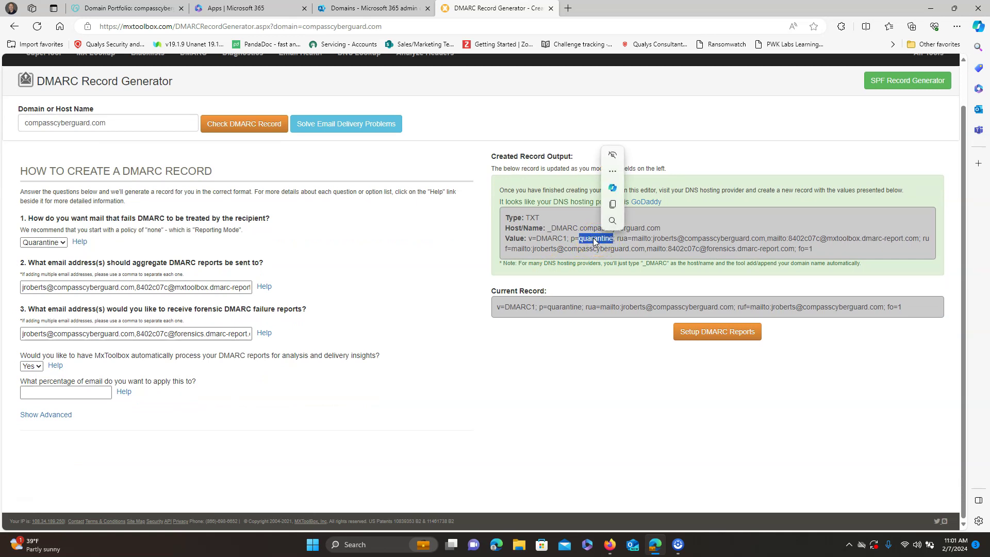
double_click(595, 240)
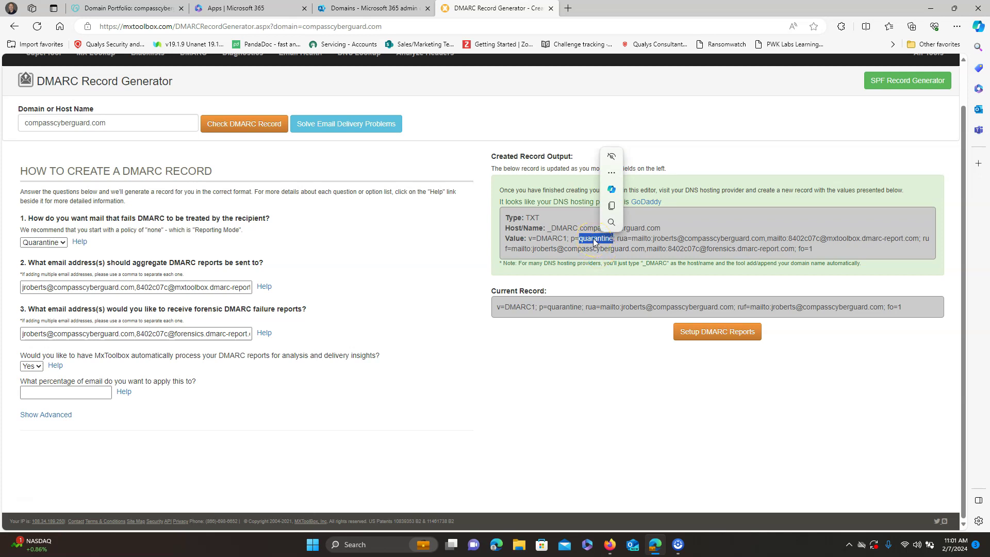
left_click(595, 240)
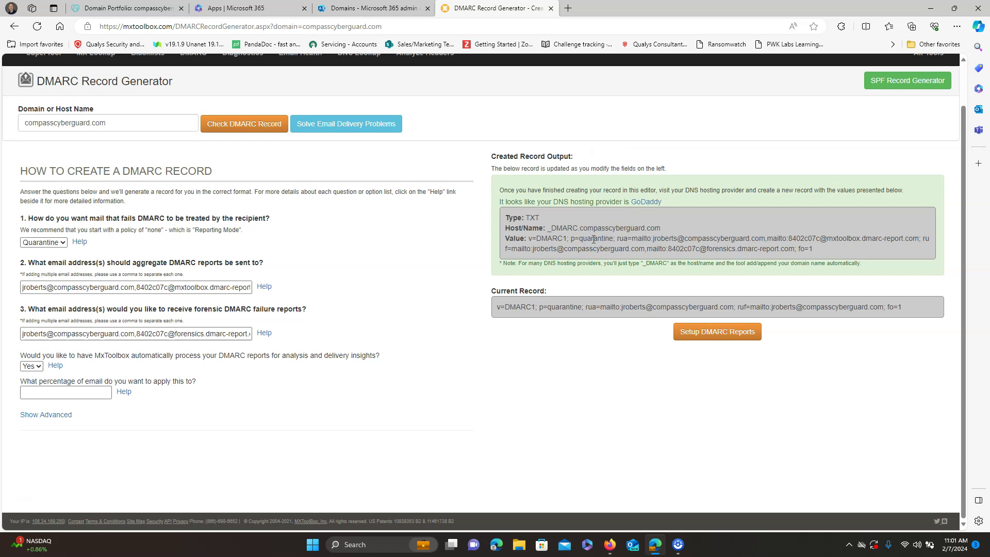
double_click(595, 240)
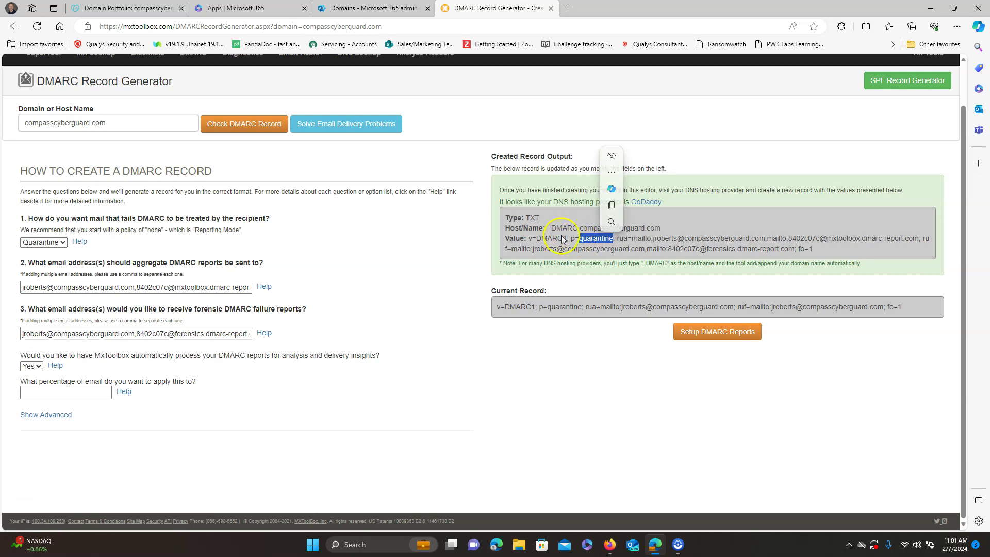
double_click(531, 218)
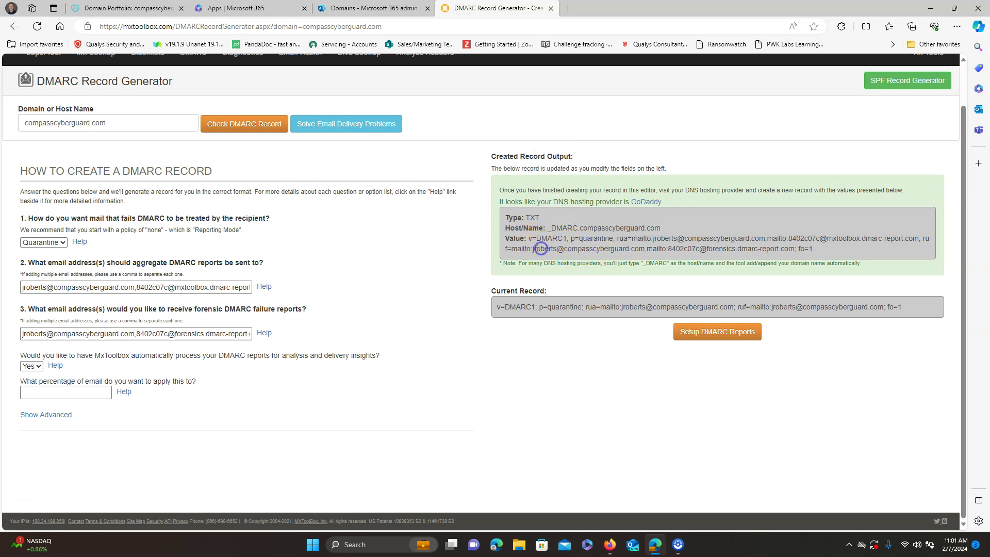
left_click_drag(533, 250, 642, 247)
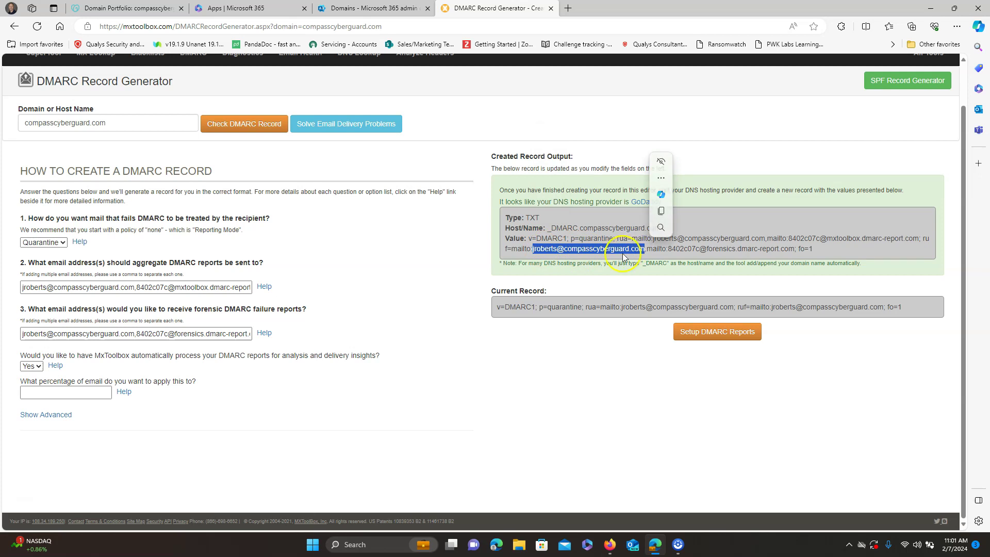
left_click(621, 239)
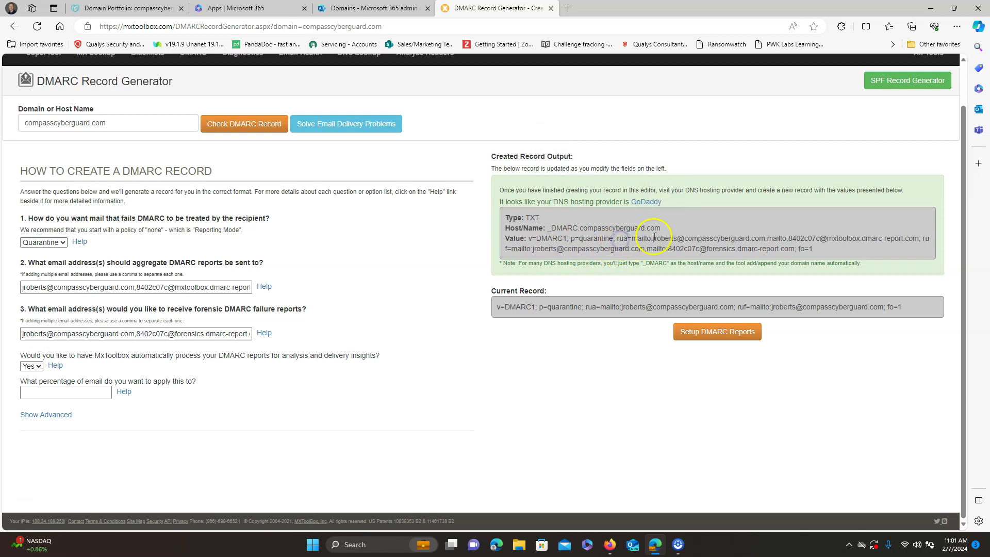
triple_click(613, 229)
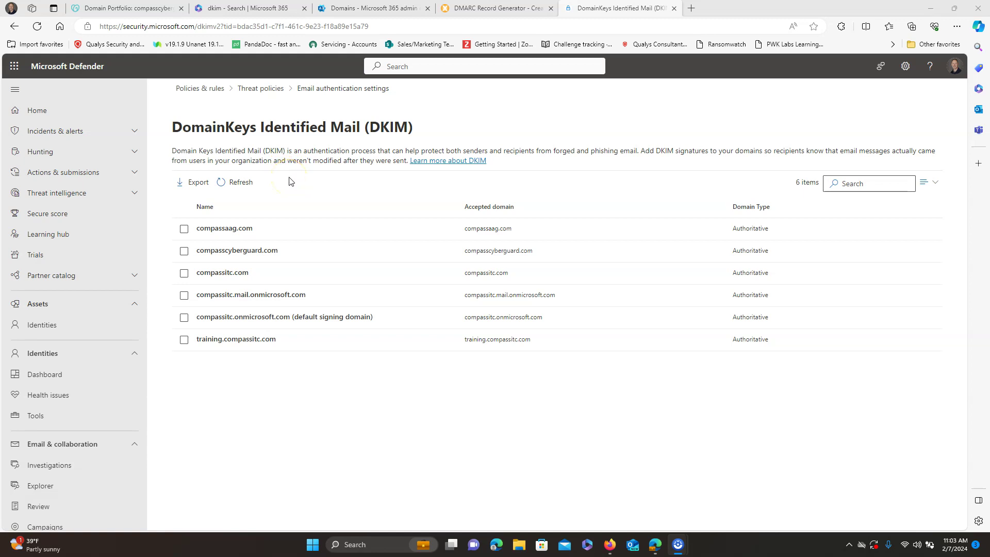
Step: Select training.compassitc.com on the DKIM page and open its details pane
left_click(184, 341)
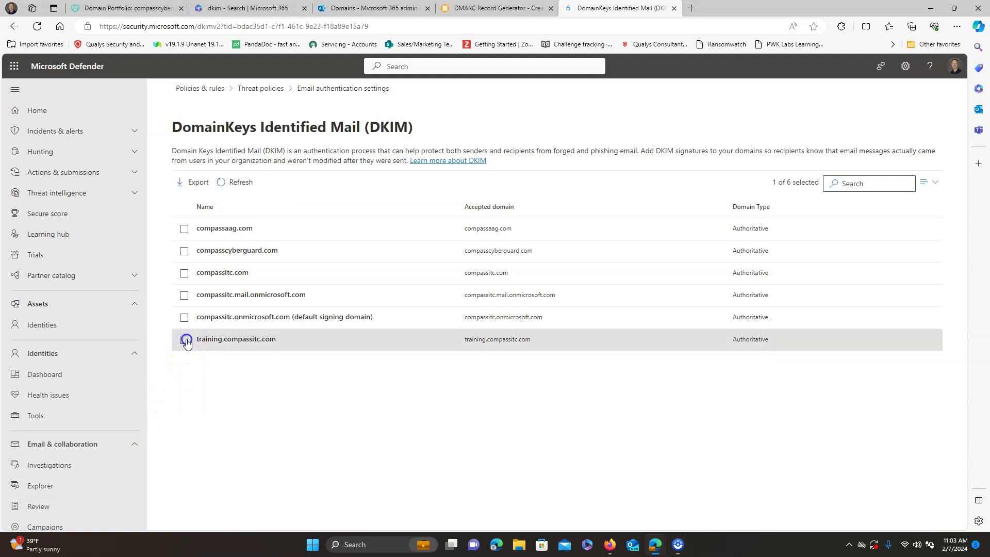
left_click(242, 341)
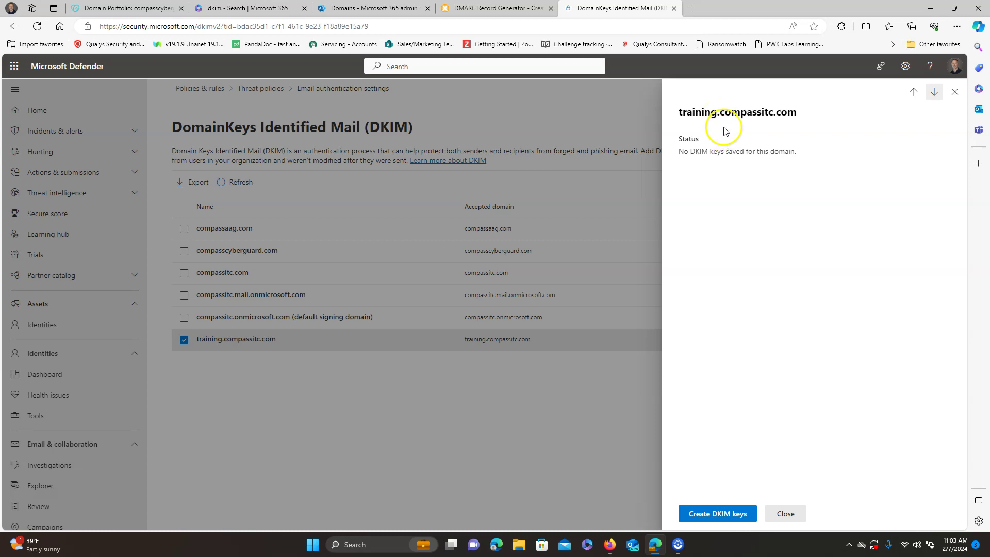
Step: Create DKIM keys for training.compassitc.com to get its selector1 and selector2 CNAMEs
left_click(741, 515)
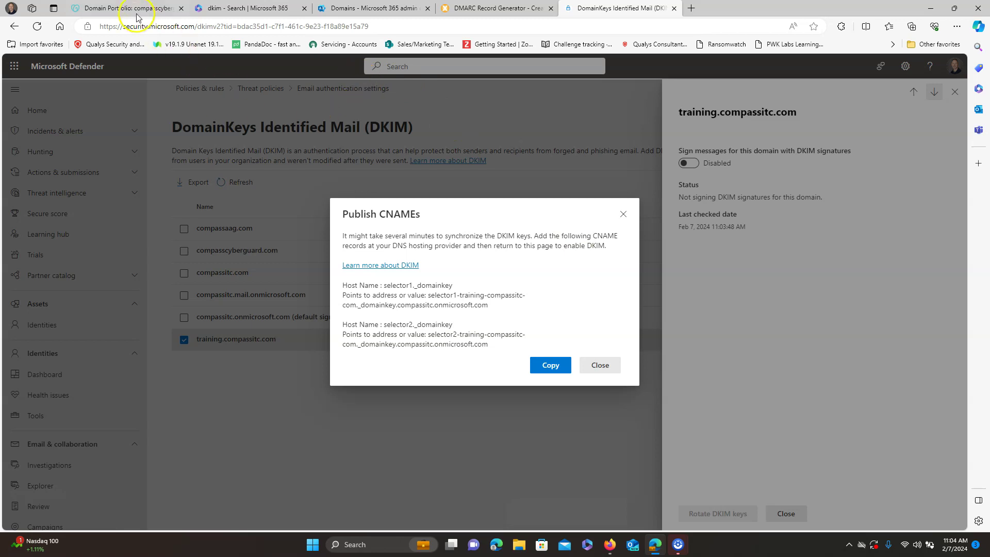
mouse_move(133, 12)
left_click(95, 8)
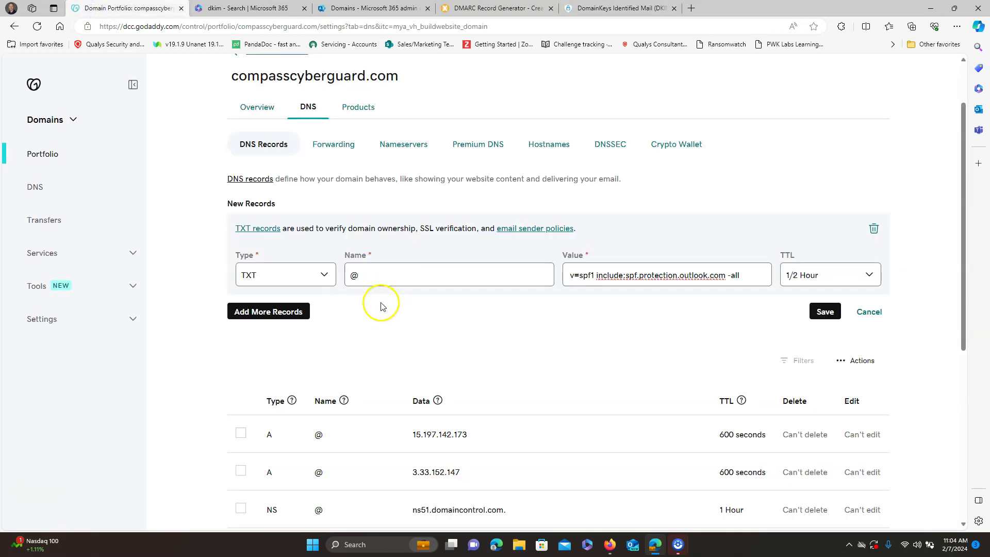
scroll(413, 340, "down", 6)
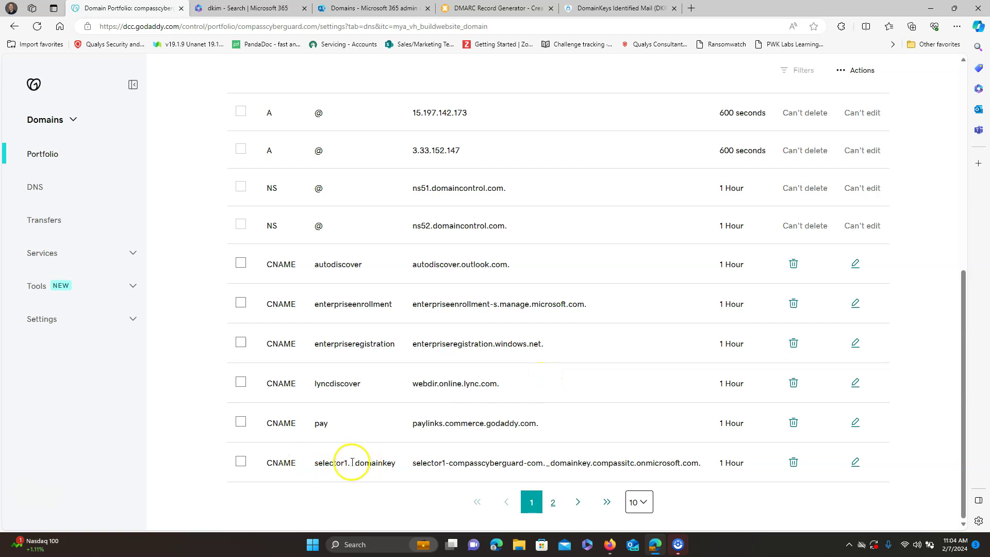
triple_click(352, 462)
left_click(449, 467)
triple_click(449, 467)
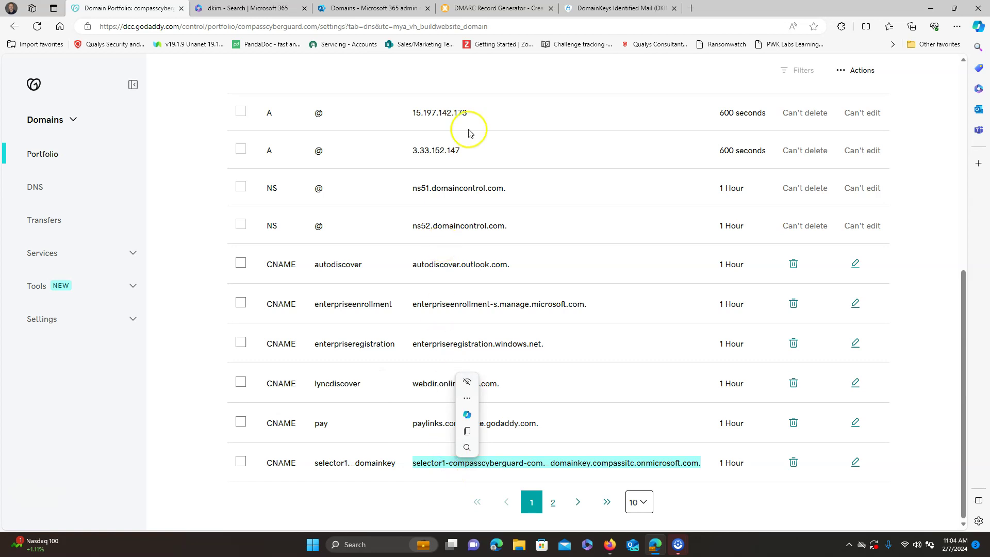
left_click(621, 7)
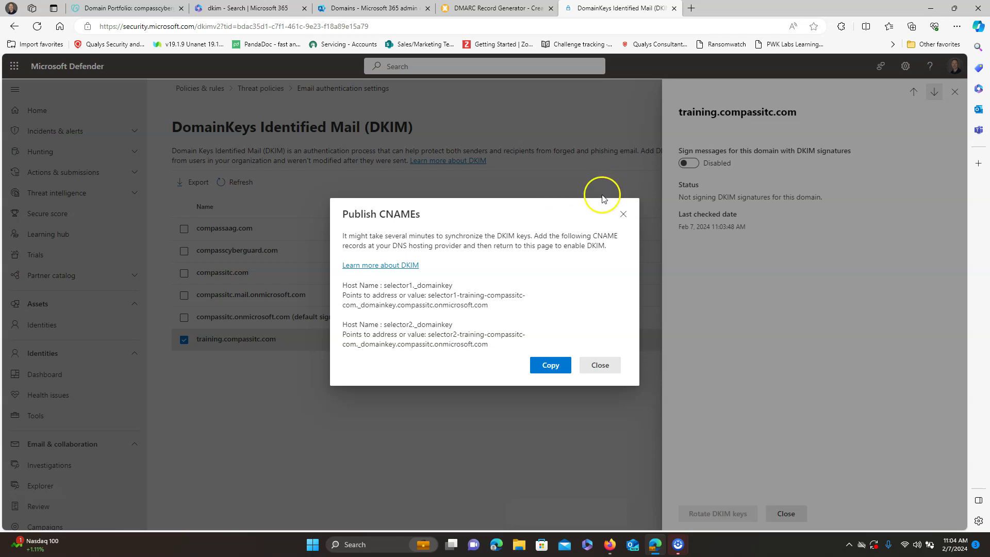
Step: Close the CNAMEs dialog and open the Compass IT Compliance blog post on DKIM, SPF and DMARC from Bing
left_click(624, 218)
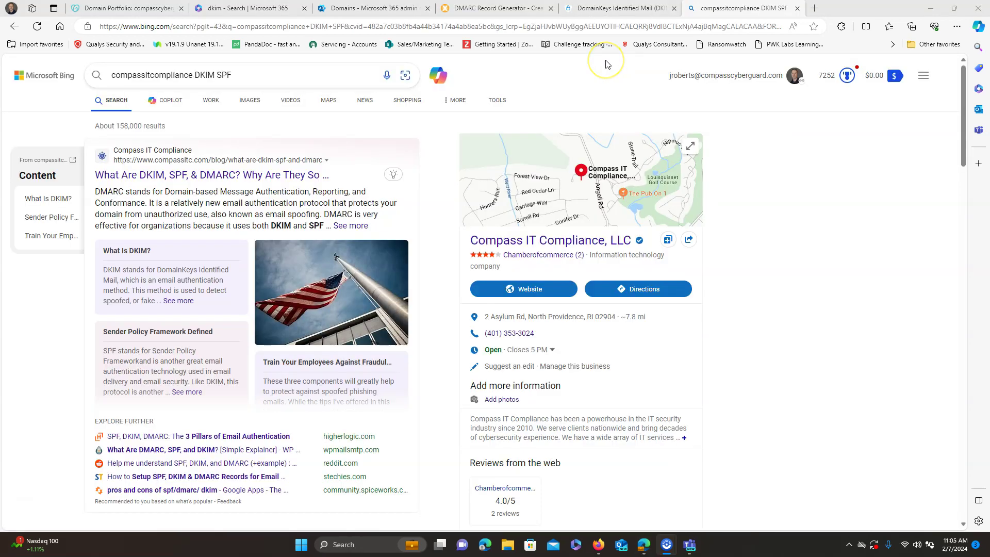
left_click(604, 68)
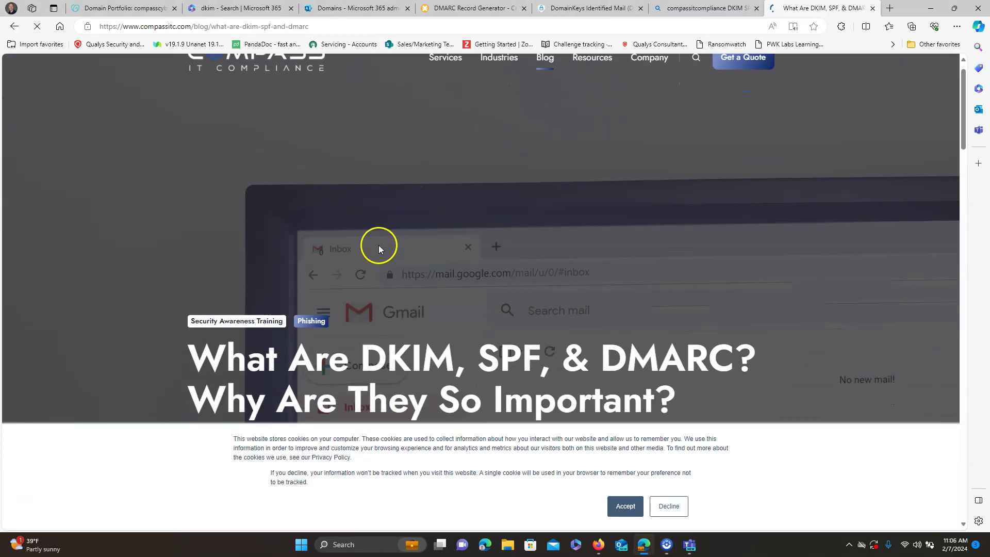
scroll(376, 242, "down", 3)
scroll(376, 242, "up", 1)
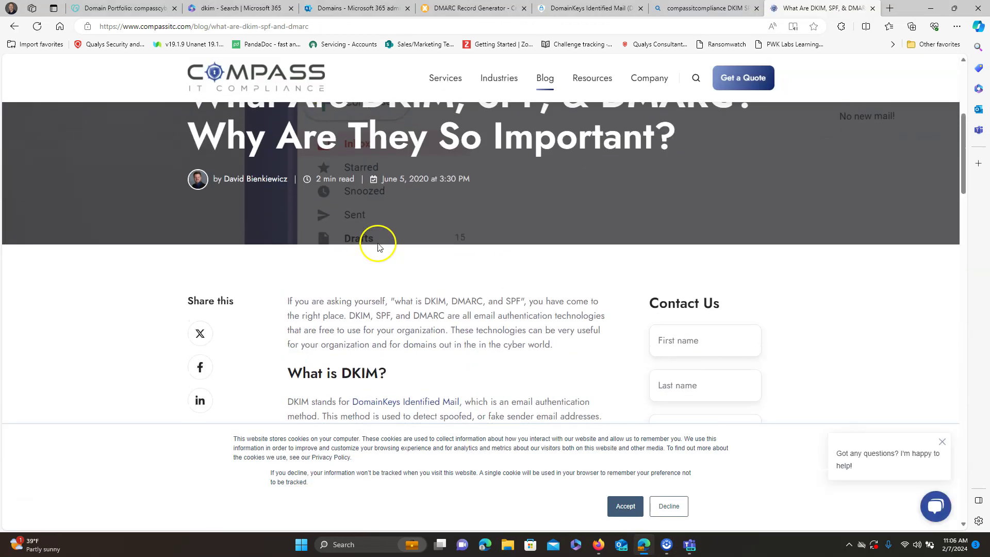
scroll(382, 254, "down", 15)
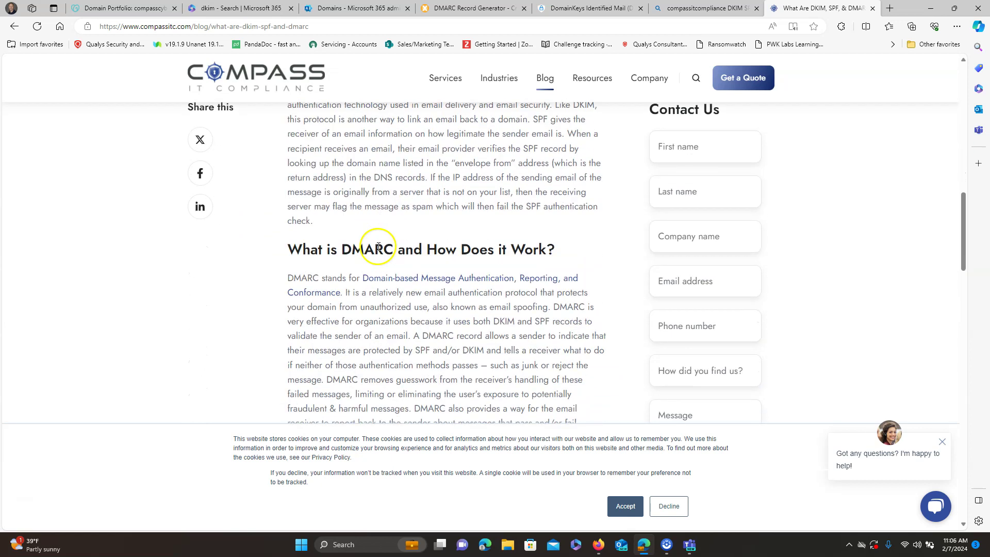
scroll(378, 246, "down", 3)
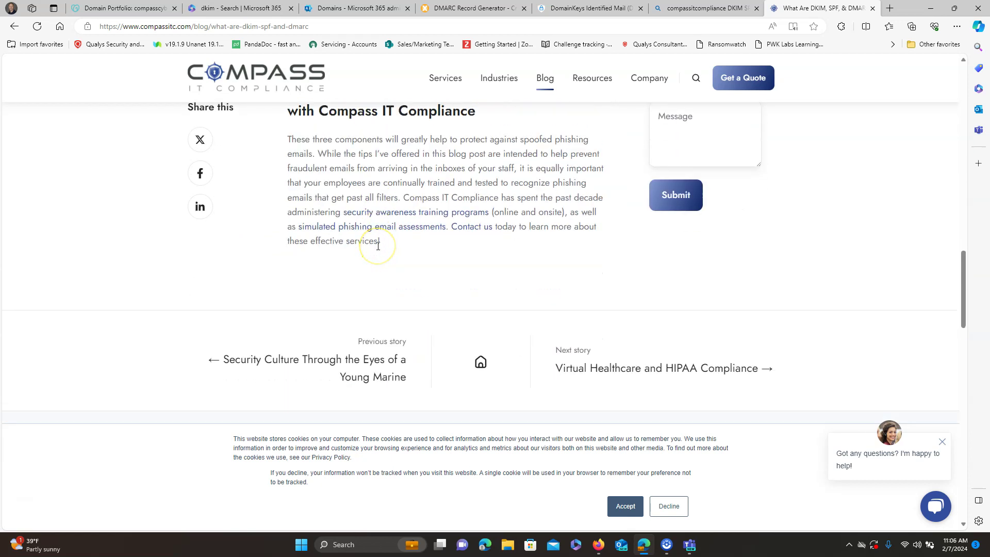
scroll(378, 246, "up", 15)
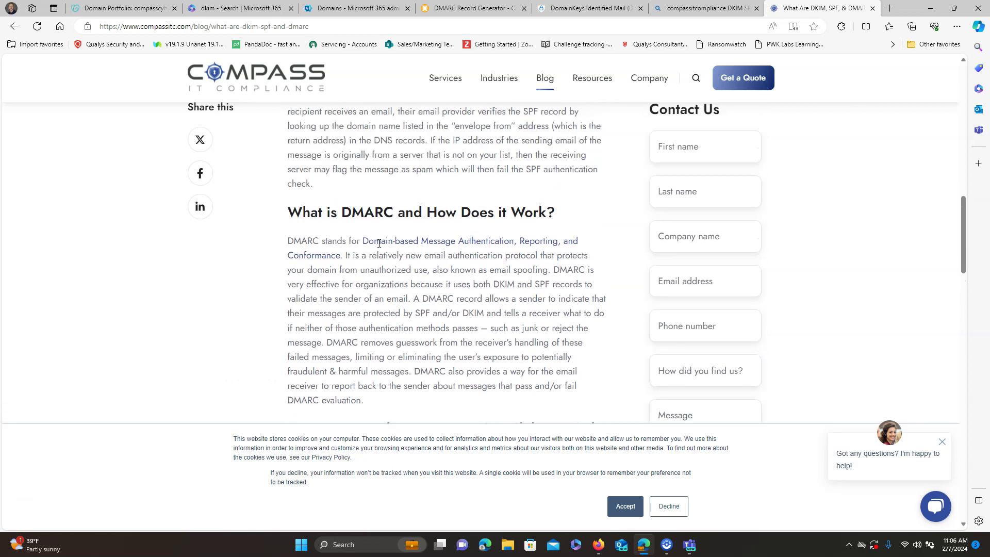
scroll(381, 245, "up", 10)
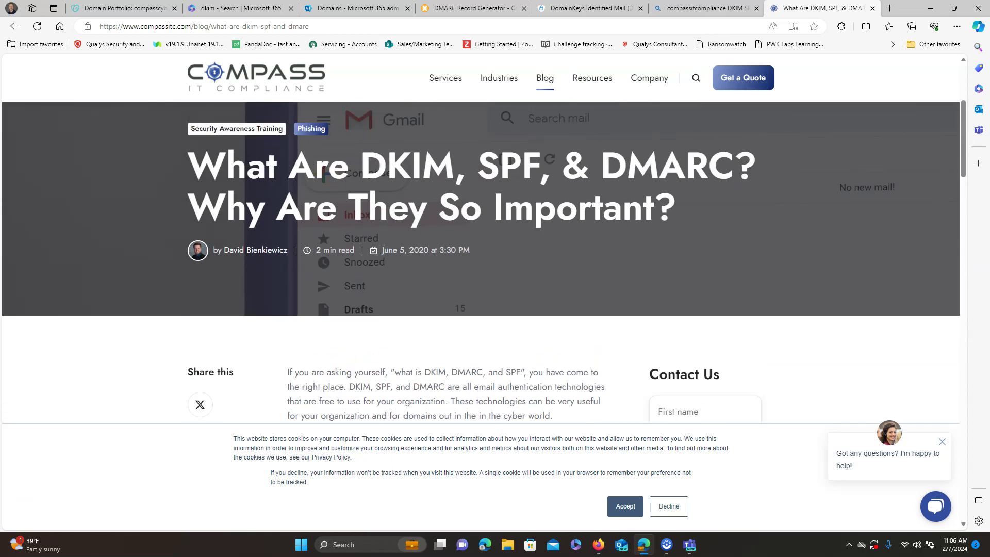
left_click(371, 262)
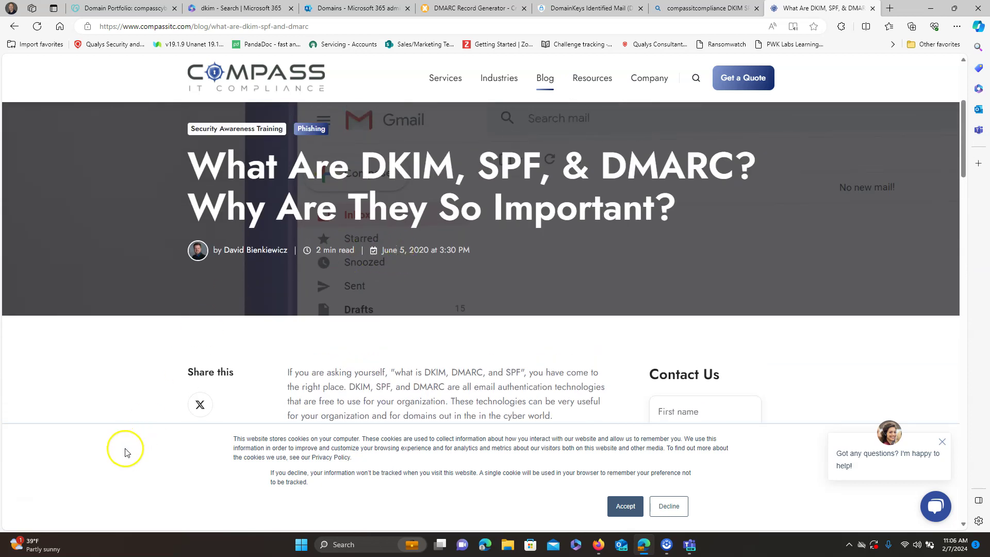